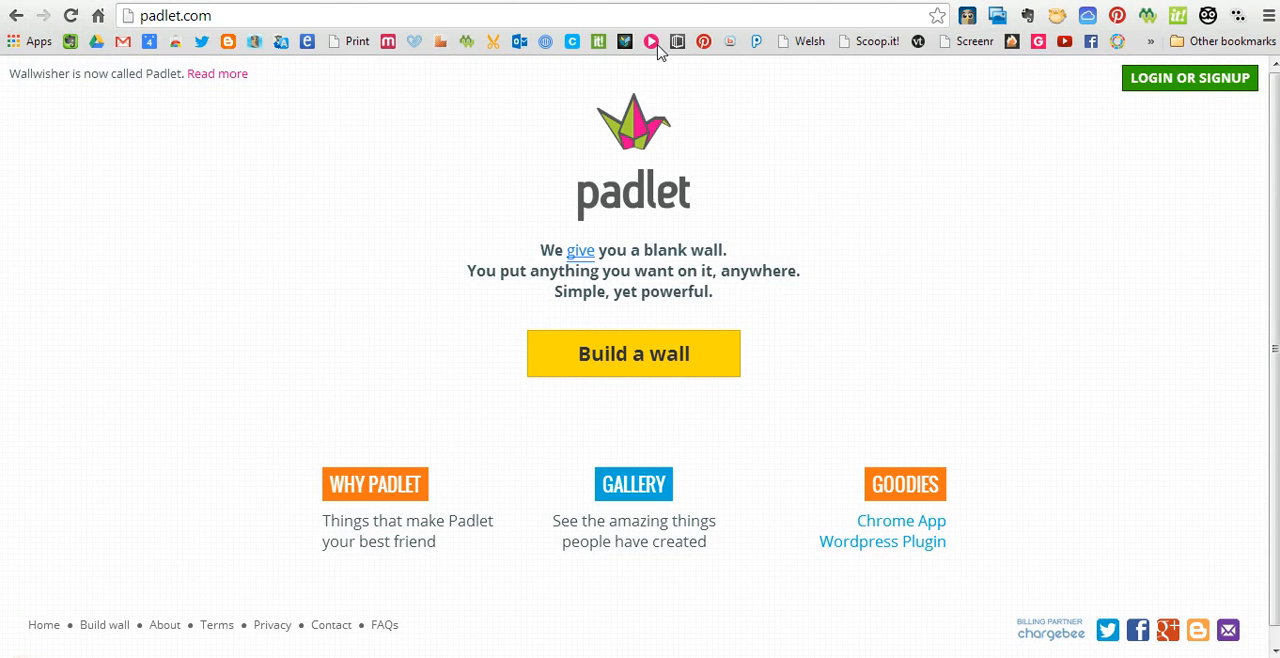
Log in to the account and build a new blank wall
{"action": "left_click", "coordinate": [1174, 81]}
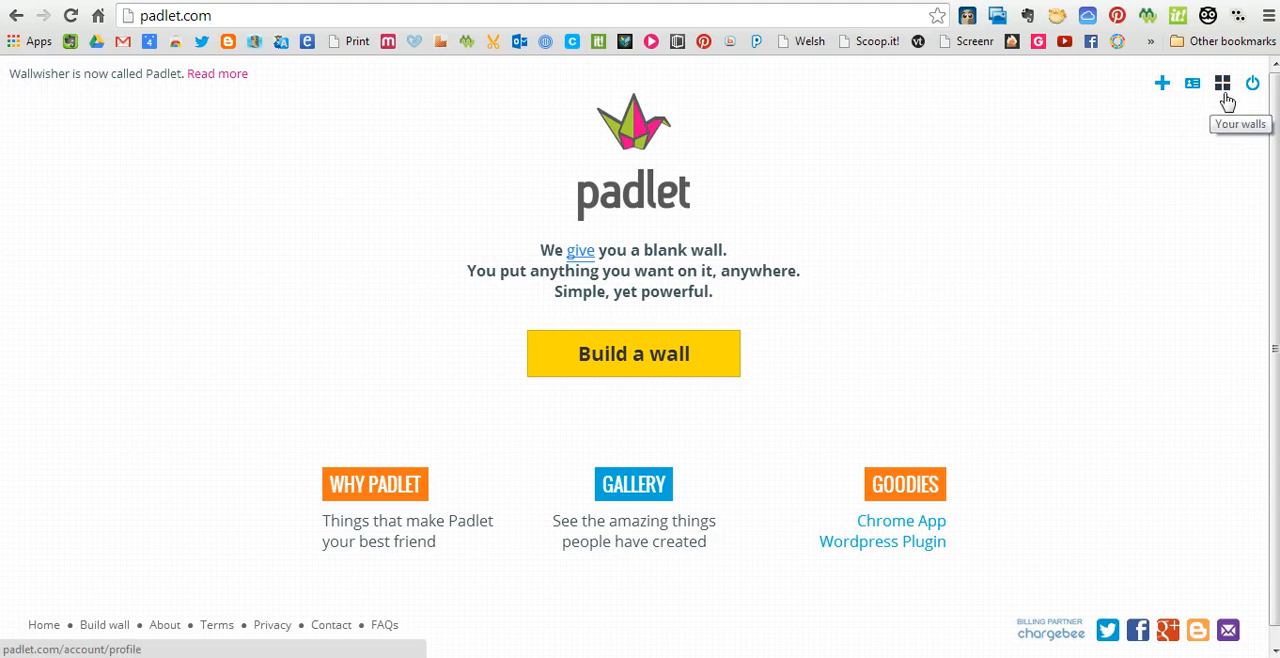
{"action": "left_click", "coordinate": [586, 372]}
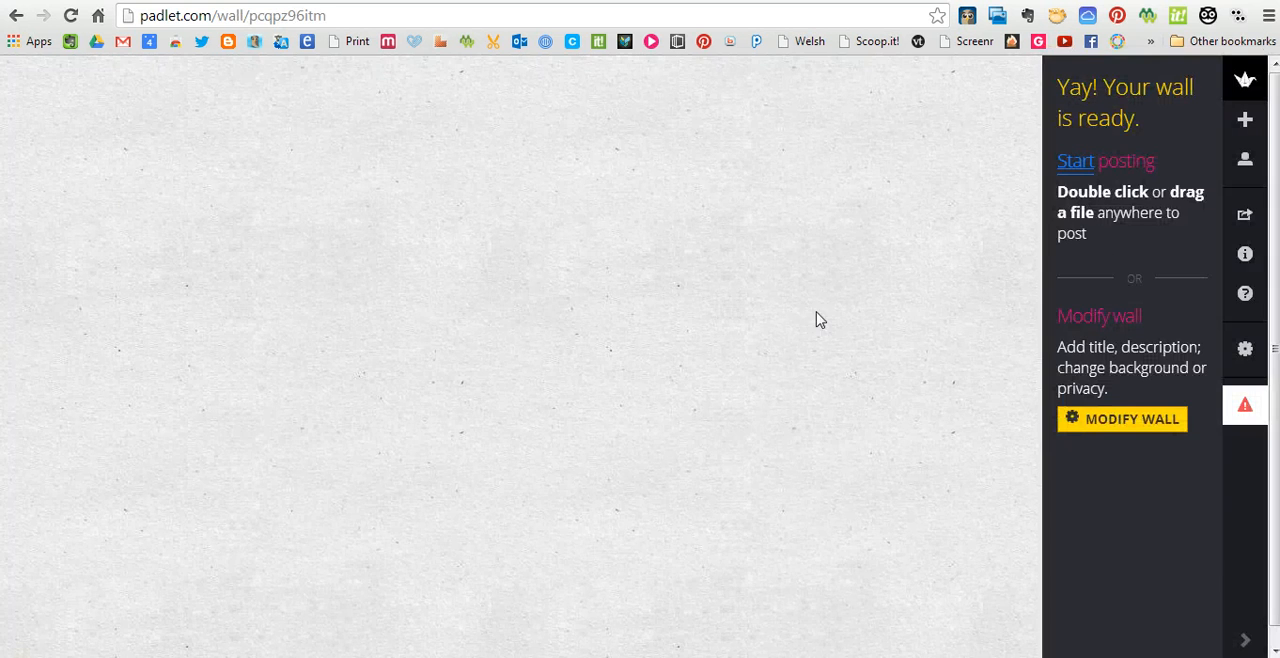
Open the new wall's settings and give the wall the title "Termau Erydu Arfordirol"
{"action": "left_click", "coordinate": [1148, 428]}
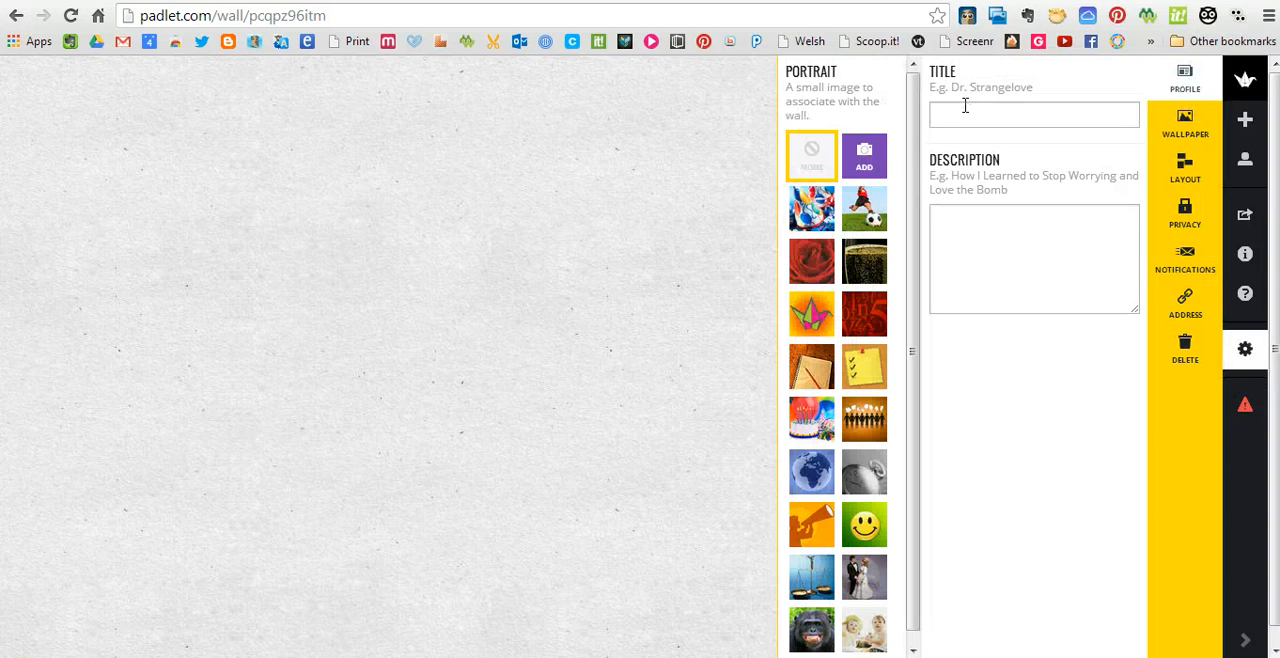
{"action": "left_click", "coordinate": [965, 106]}
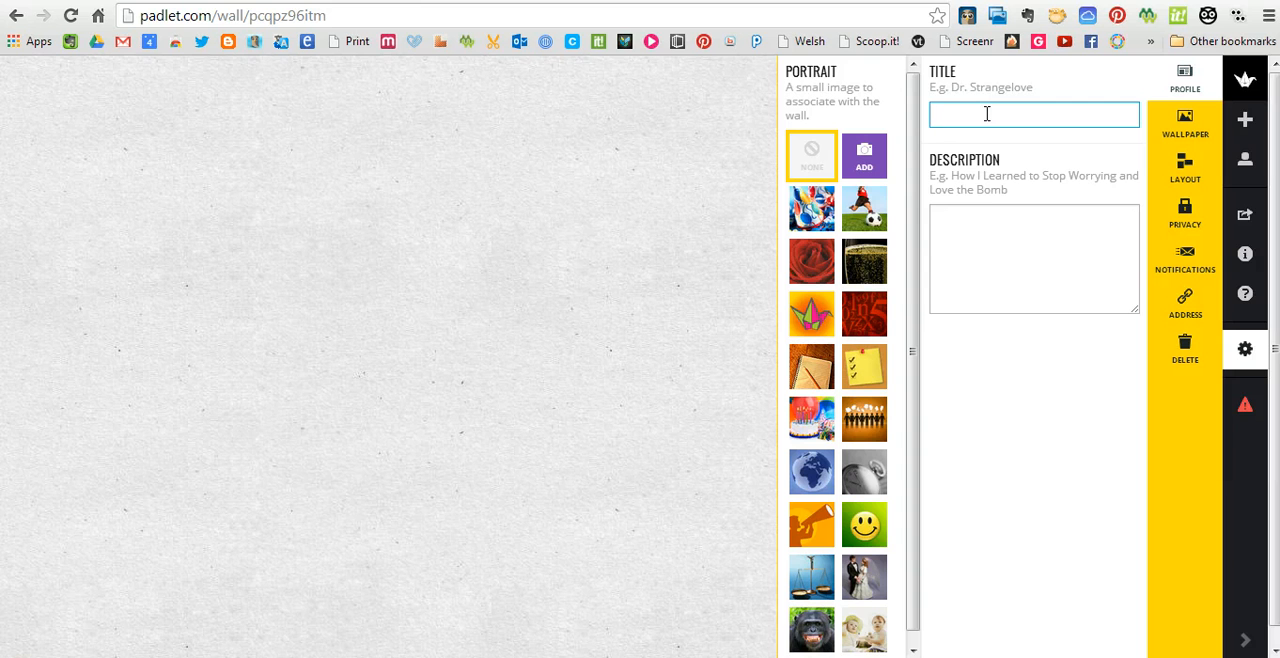
{"action": "type", "text": "ermau A"}
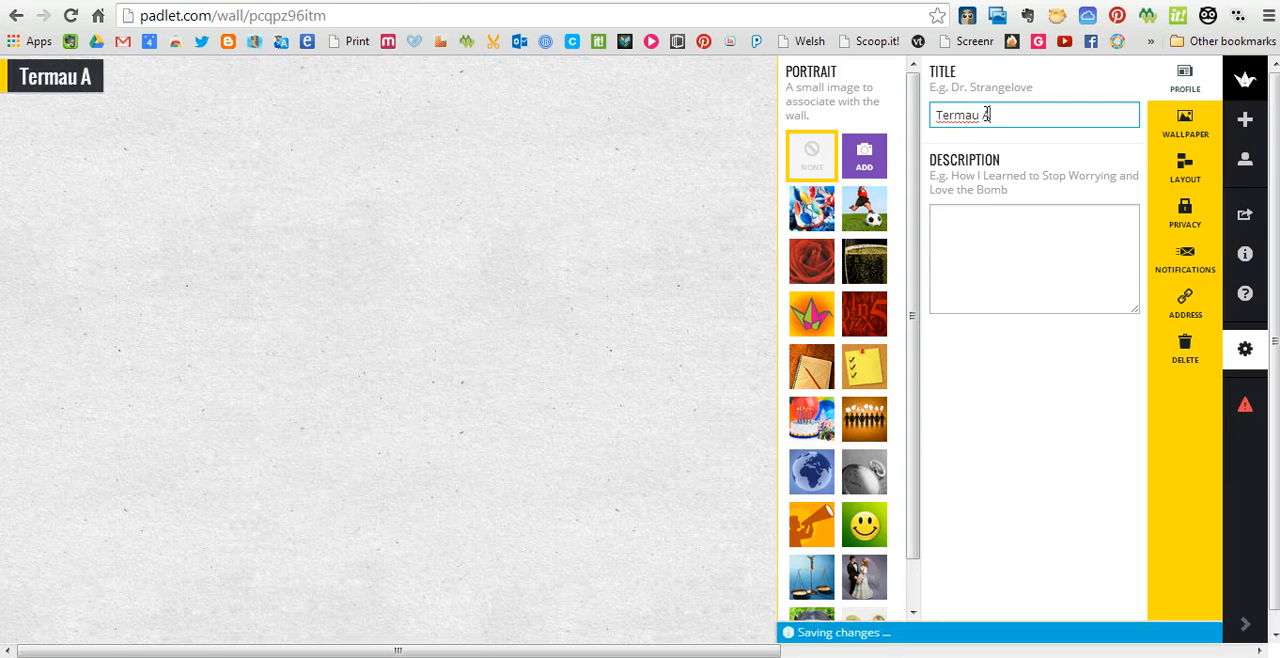
{"action": "key", "text": "BackSpace"}
{"action": "type", "text": "Erydu Arfo"}
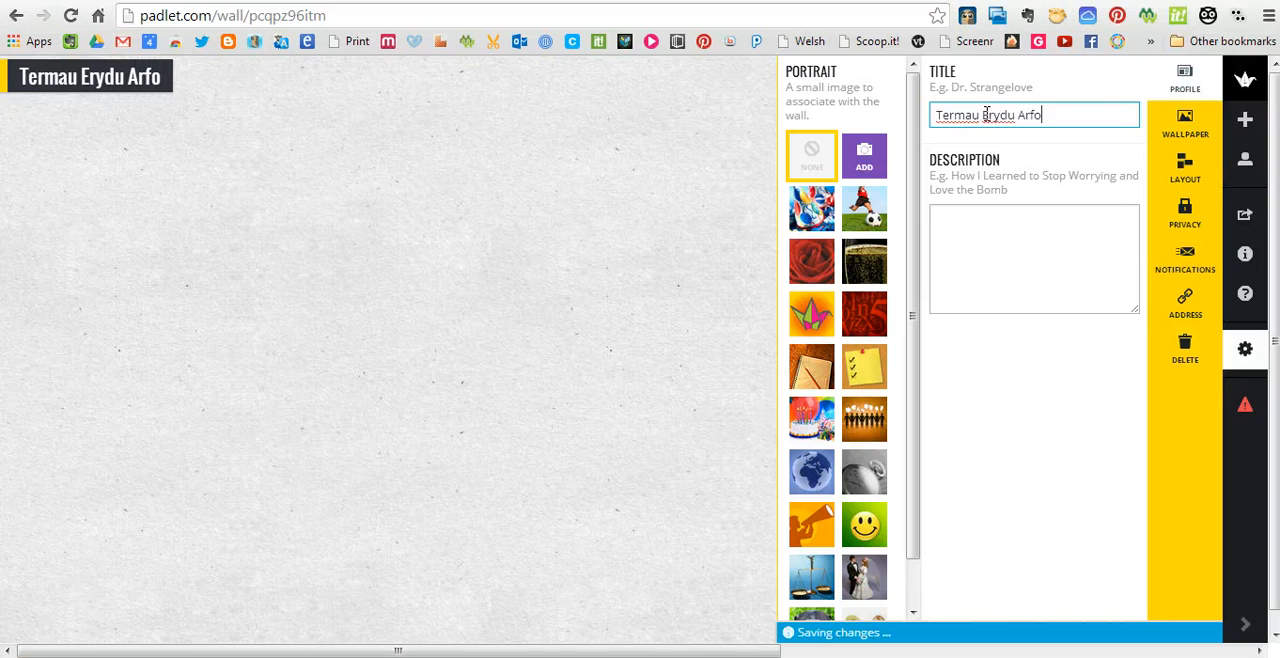
{"action": "type", "text": "rdirol"}
Enter "Cliciwch ddwywaith ar y wal i greu nodyn!" as the wall's description
{"action": "left_click", "coordinate": [1032, 253]}
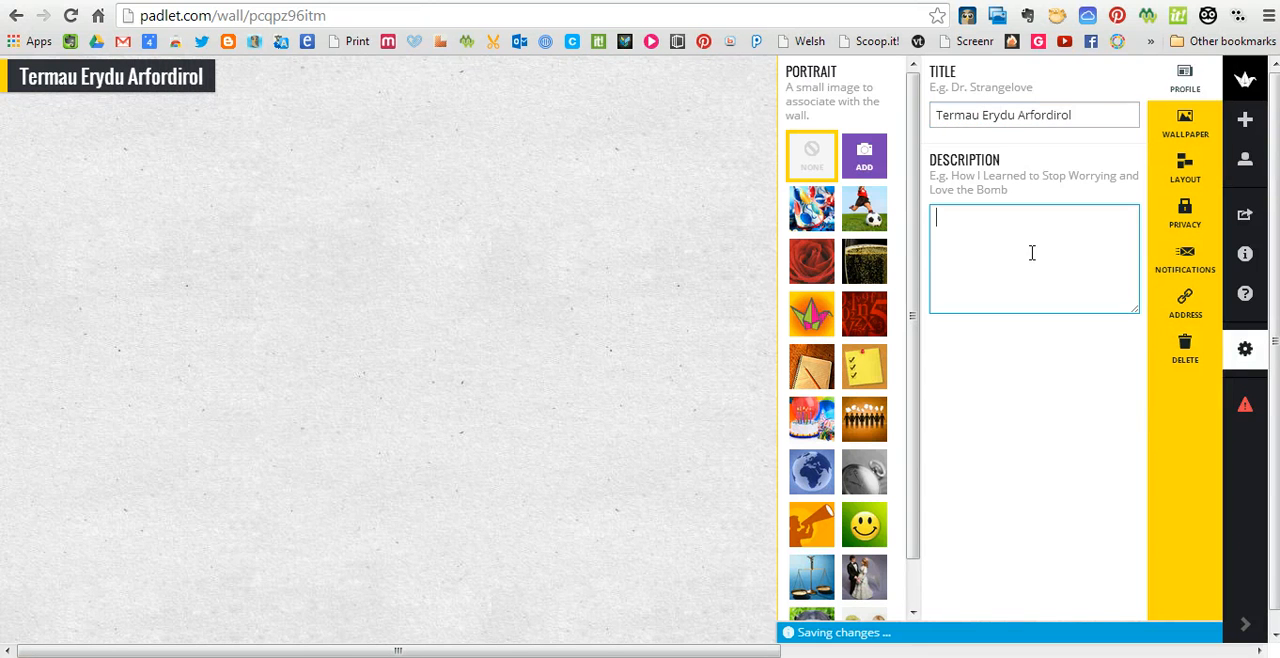
{"action": "type", "text": "C"}
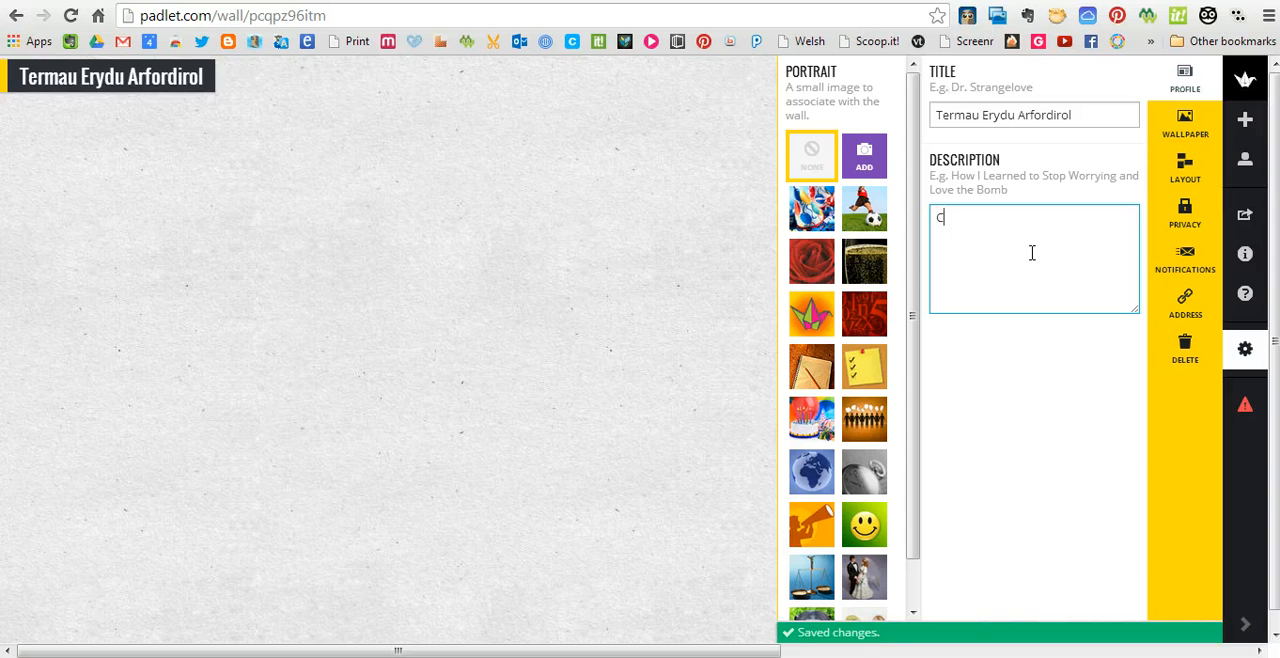
{"action": "type", "text": "licwhc"}
{"action": "key", "text": "BackSpace"}
{"action": "key", "text": "BackSpace"}
{"action": "key", "text": "BackSpace"}
{"action": "key", "text": "BackSpace"}
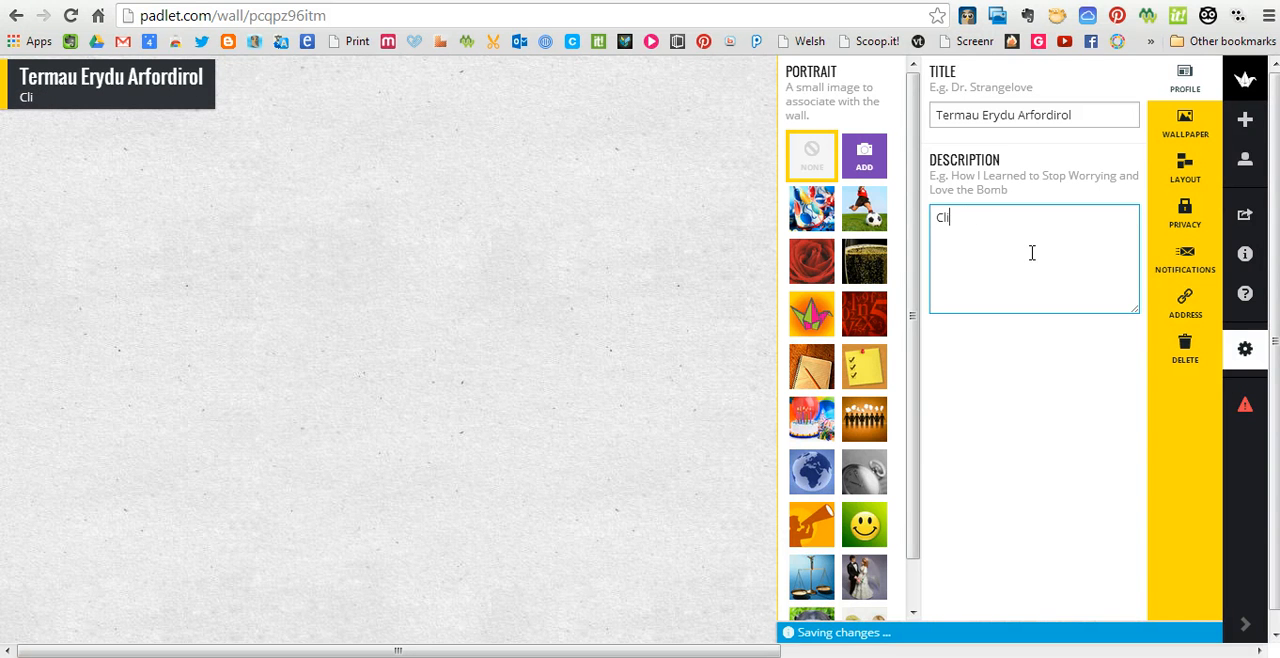
{"action": "type", "text": "ciwch ddwywai"}
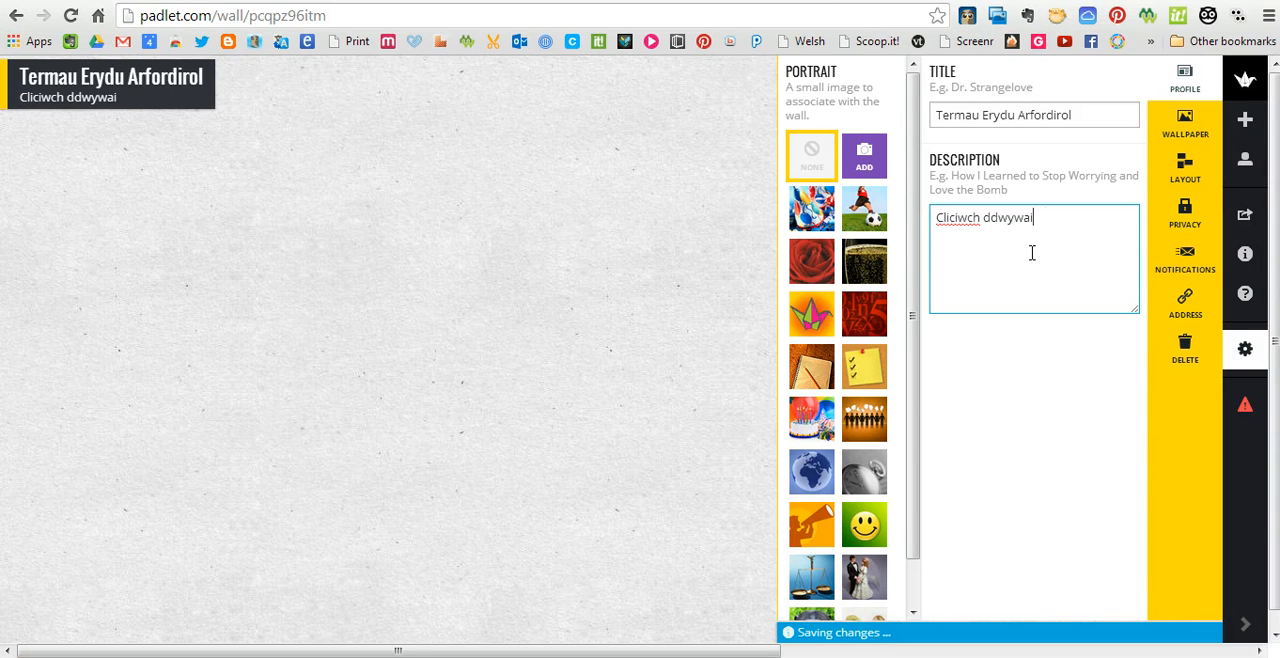
{"action": "type", "text": "th ar y wal i greu nodyn!"}
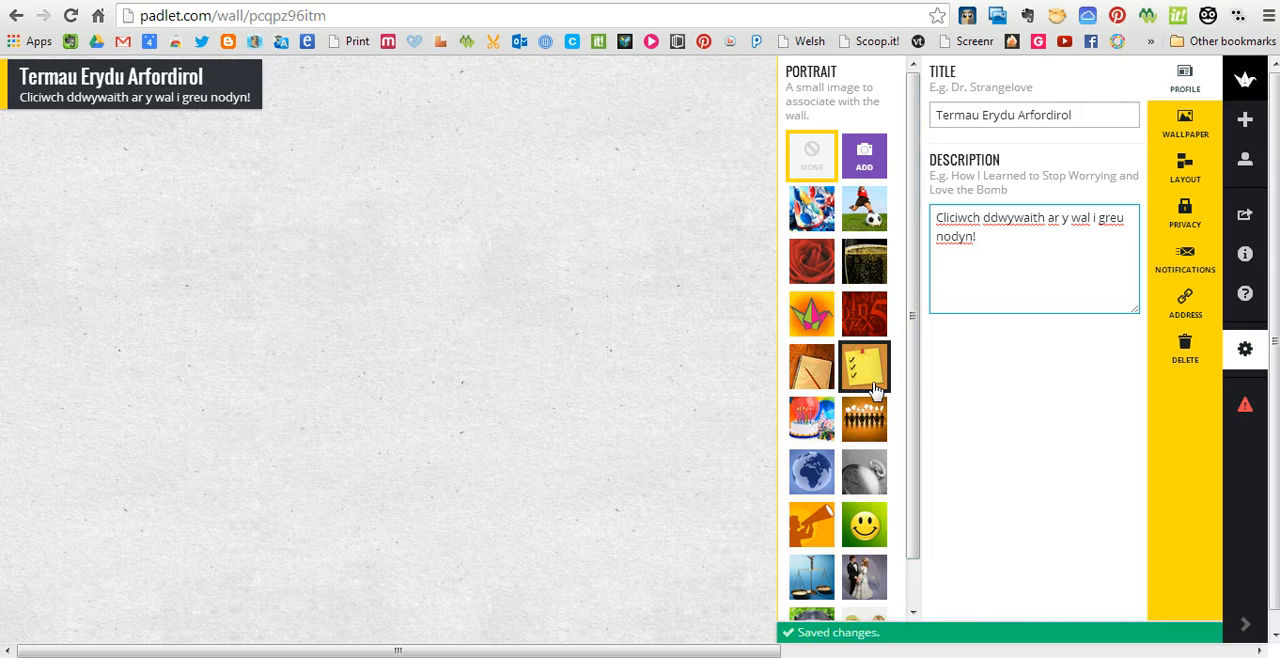
Choose the green smiley face as the wall's portrait and close the wall settings
{"action": "left_click_drag", "start_coordinate": [913, 430], "coordinate": [912, 512]}
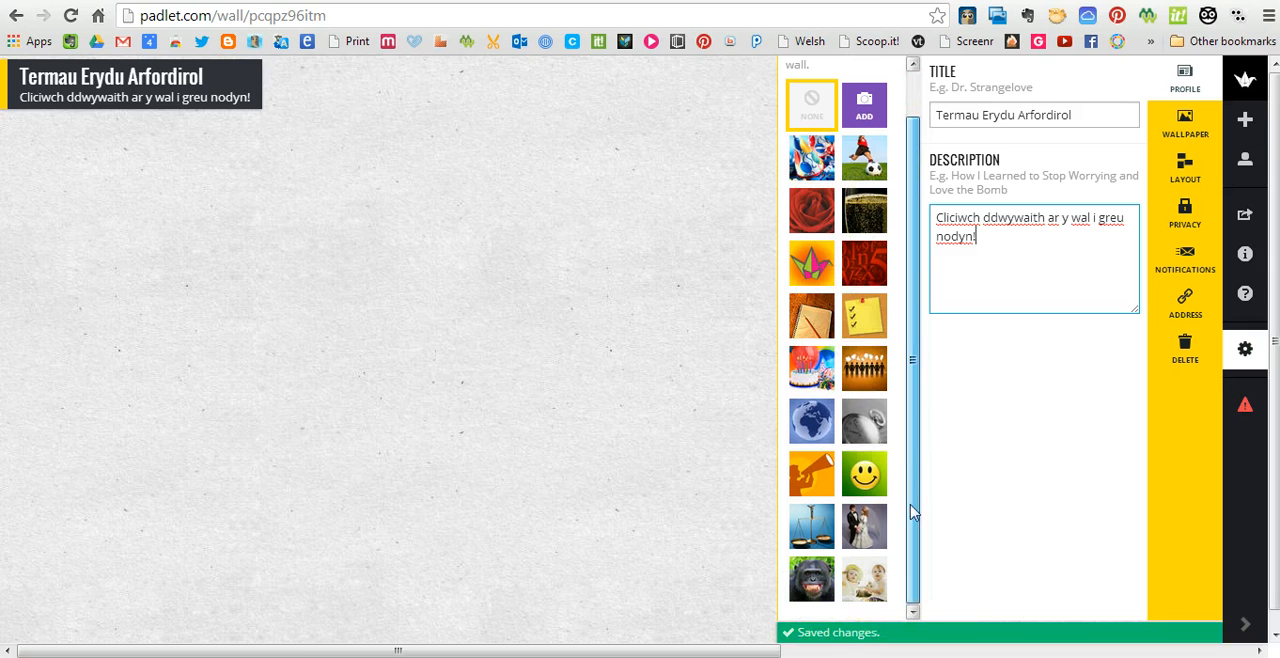
{"action": "left_click", "coordinate": [862, 474]}
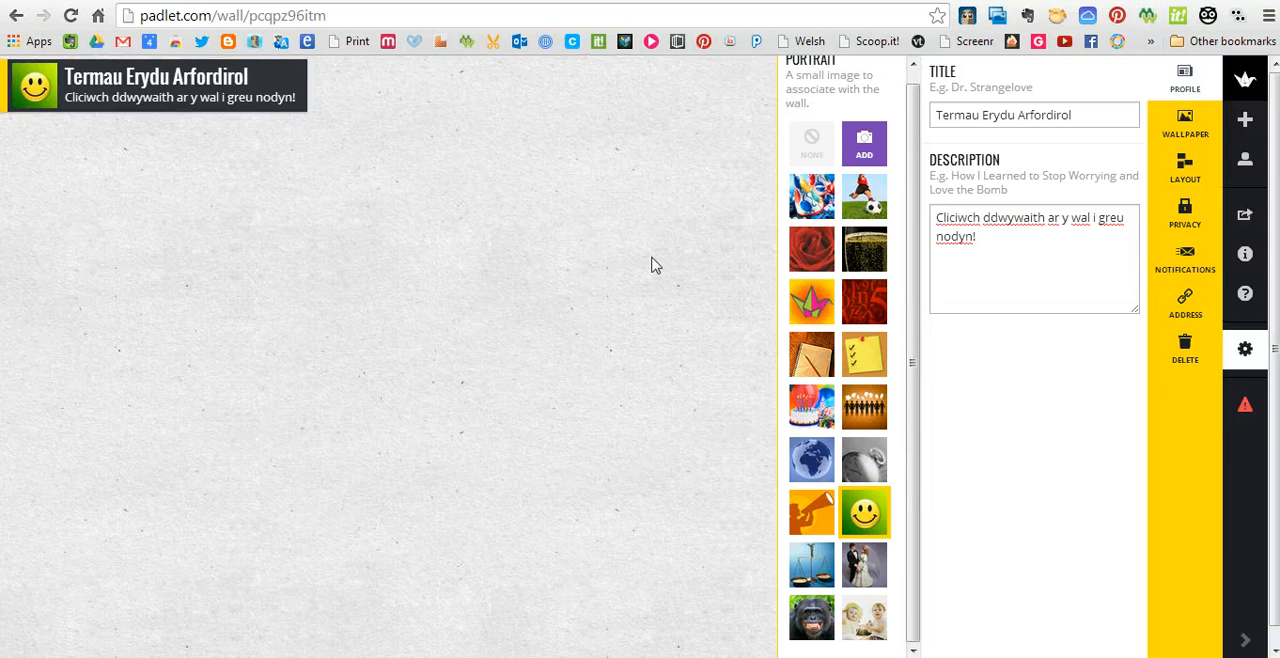
{"action": "left_click", "coordinate": [658, 290]}
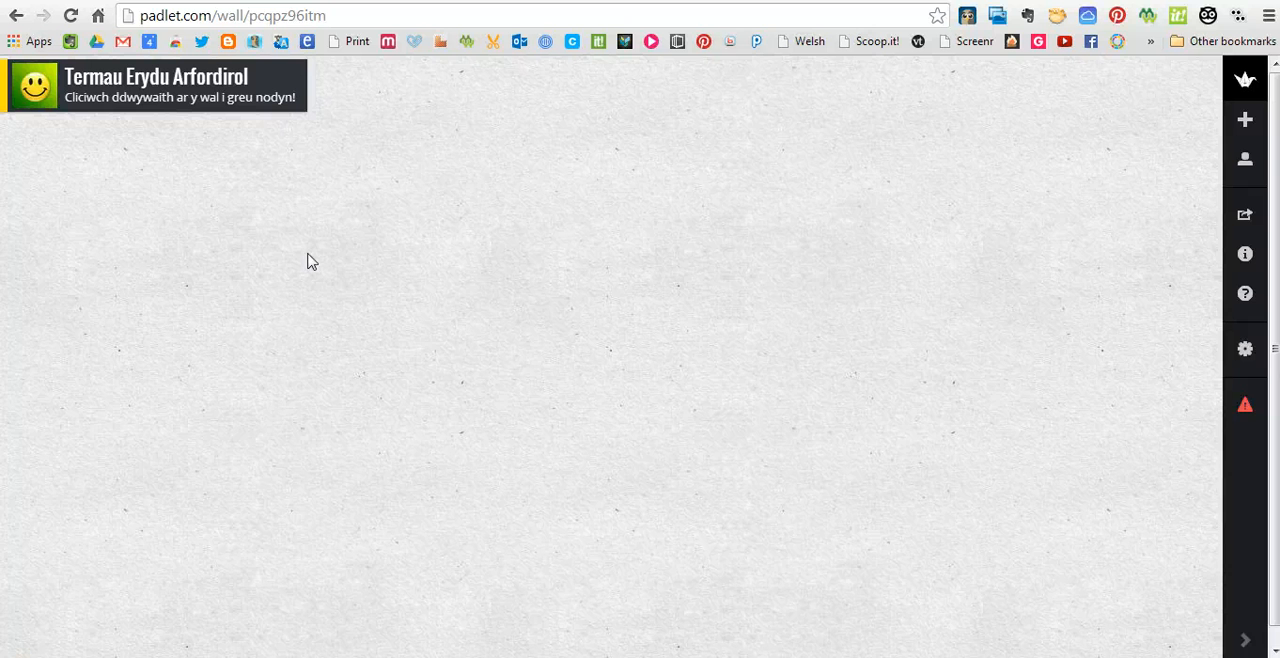
Create a post beside the wall title, titled "TASG:", with the first line "1. Nodwch eich enw (teitl)"
{"action": "double_click", "coordinate": [448, 98]}
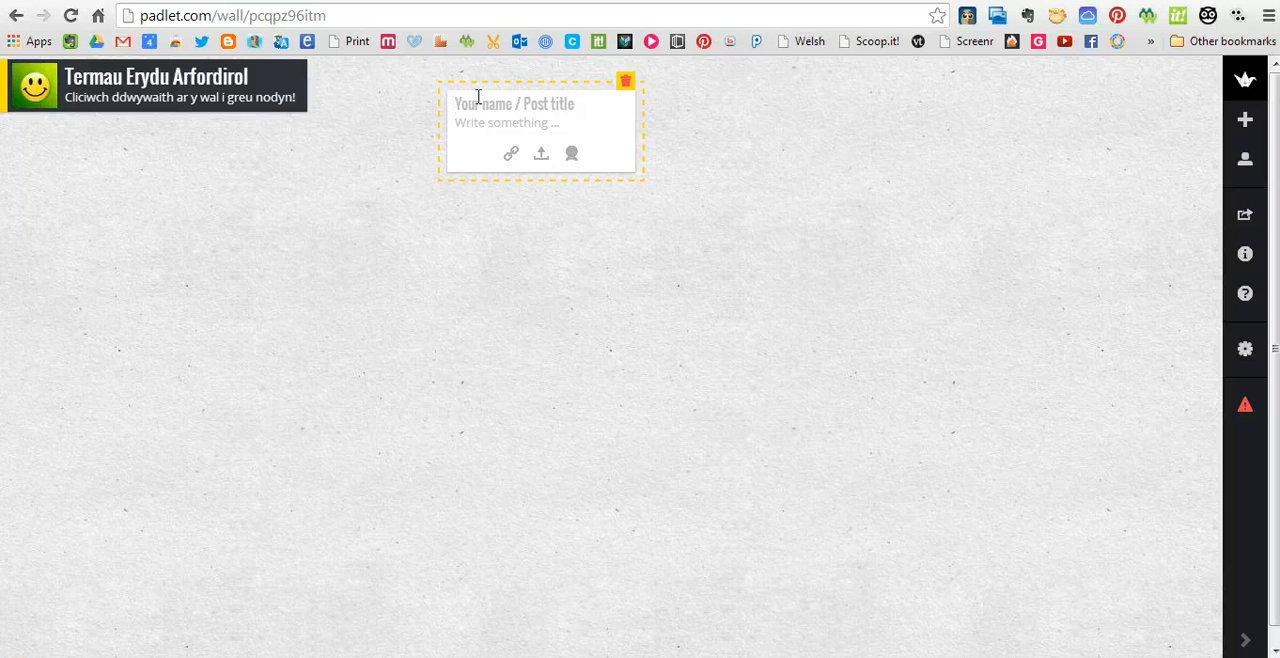
{"action": "left_click", "coordinate": [483, 101]}
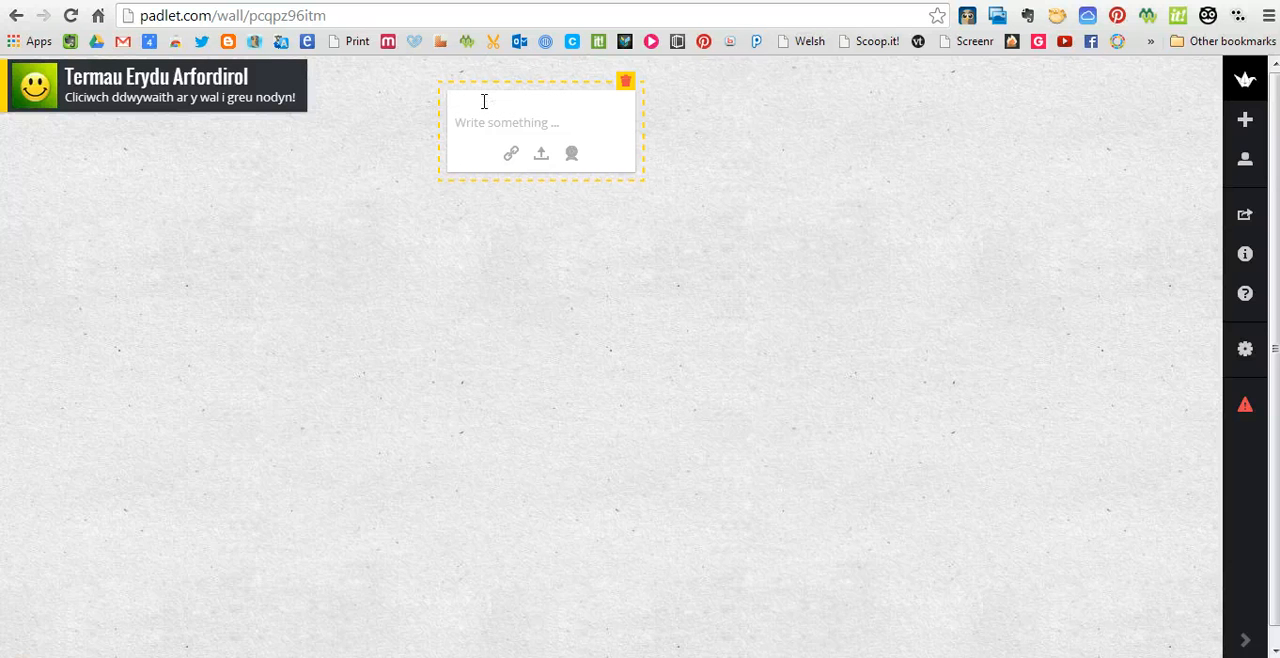
{"action": "type", "text": "TASG: Nodwch y"}
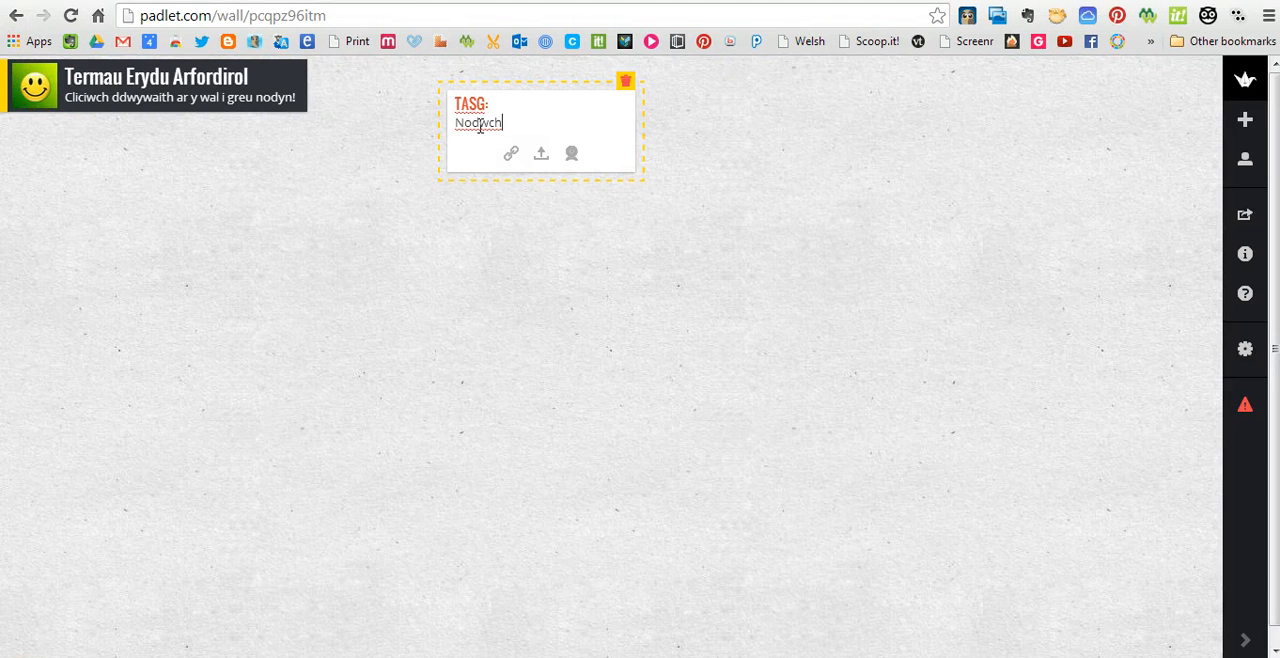
{"action": "key", "text": "BackSpace"}
{"action": "key", "text": "BackSpace"}
{"action": "key", "text": "BackSpace"}
{"action": "key", "text": "BackSpace"}
{"action": "key", "text": "BackSpace"}
{"action": "key", "text": "BackSpace"}
{"action": "type", "text": "1. Nodwch eich enw"}
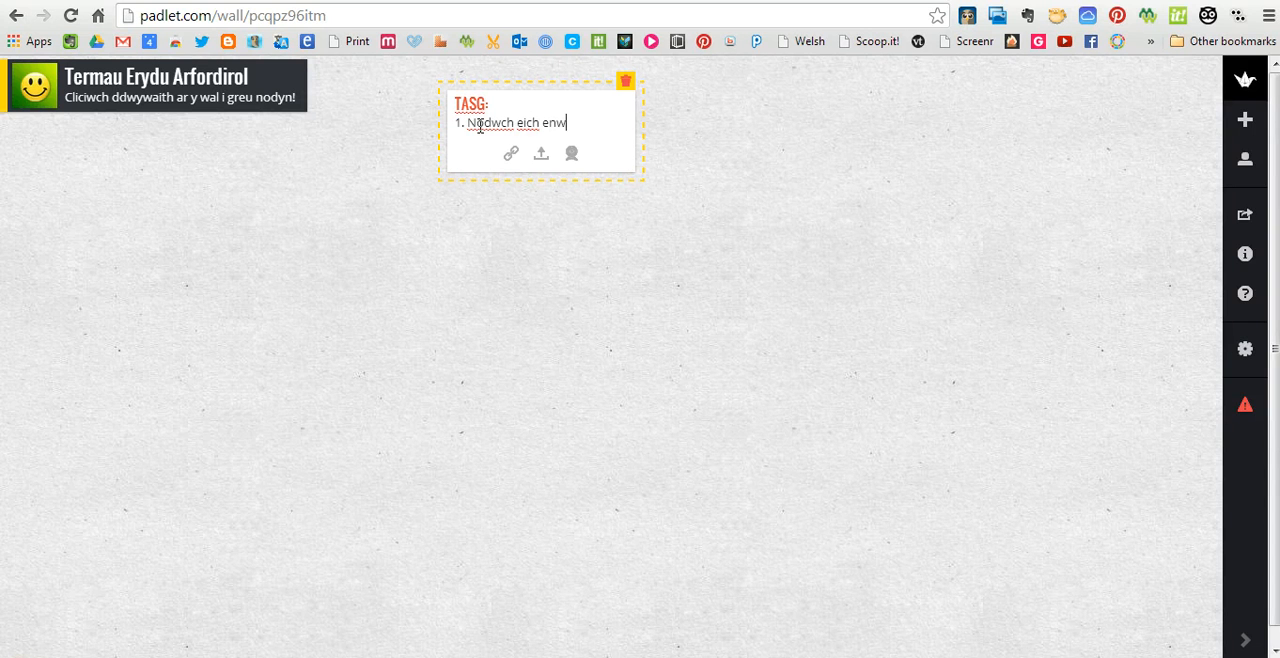
{"action": "type", "text": " (teitl)"}
{"action": "key", "text": "Return"}
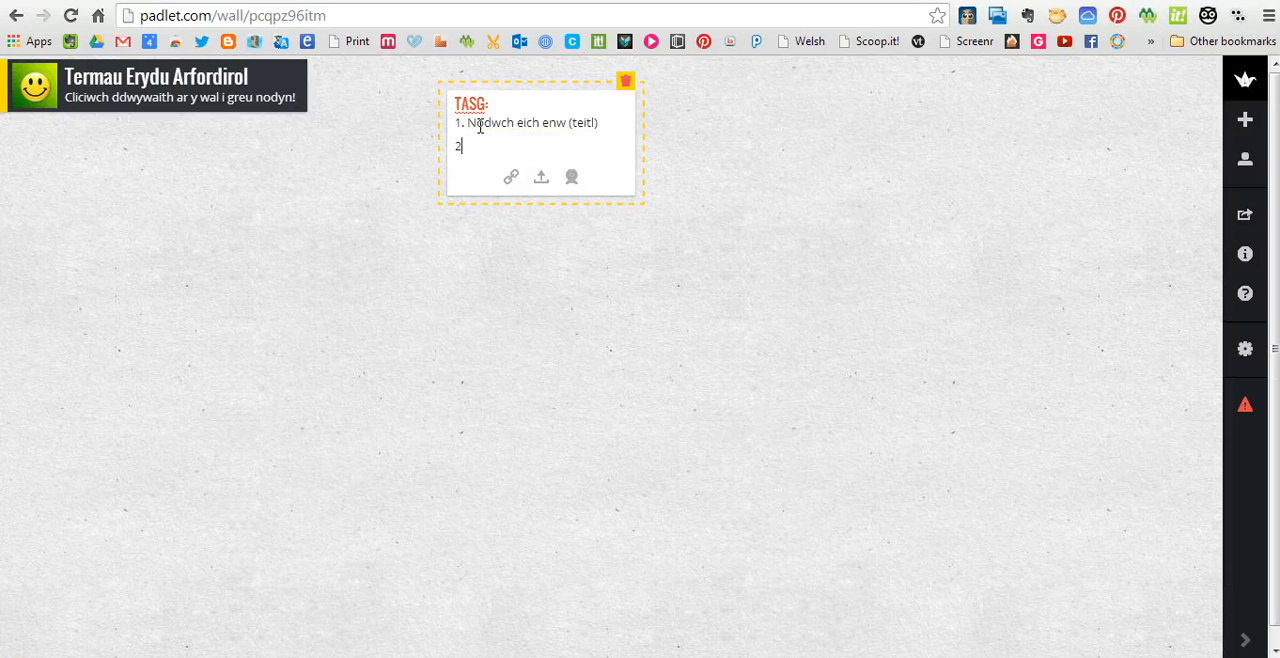
Add the line "2. Nodwch yr holl dermau daearyddol (erydu) yr ydych yn eu cofio!" to the post and open its link attachment field
{"action": "type", "text": "2. Nodwch yr holl derma"}
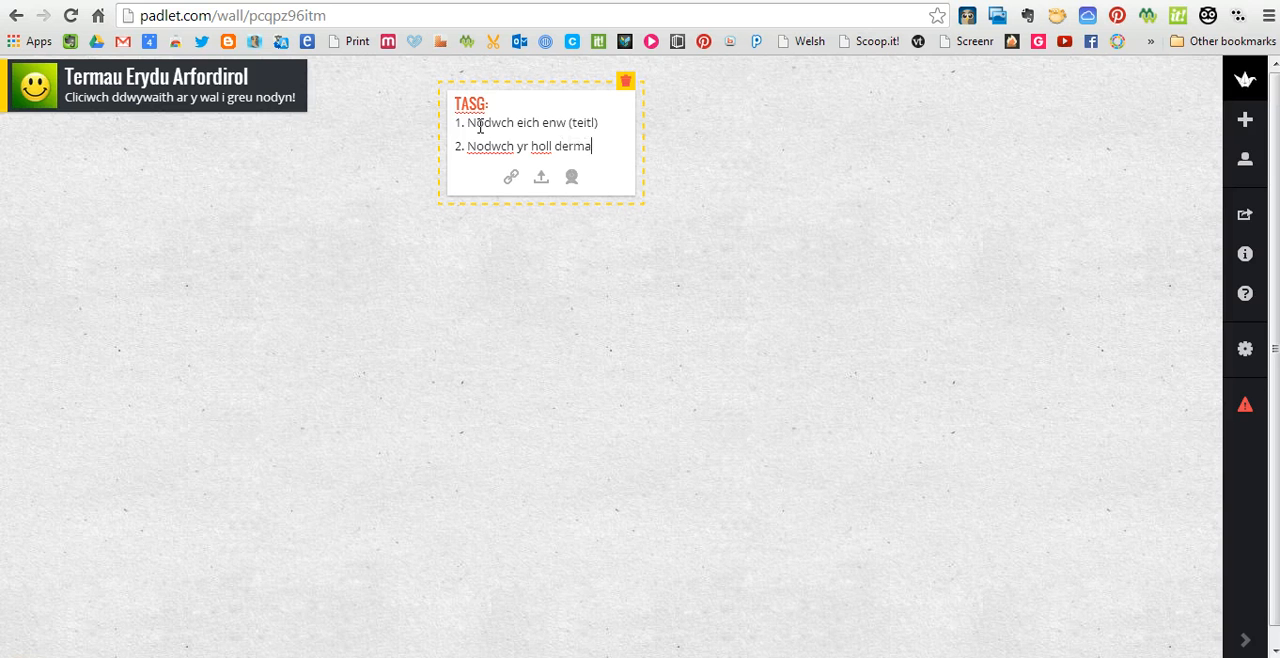
{"action": "type", "text": "u daearyddol"}
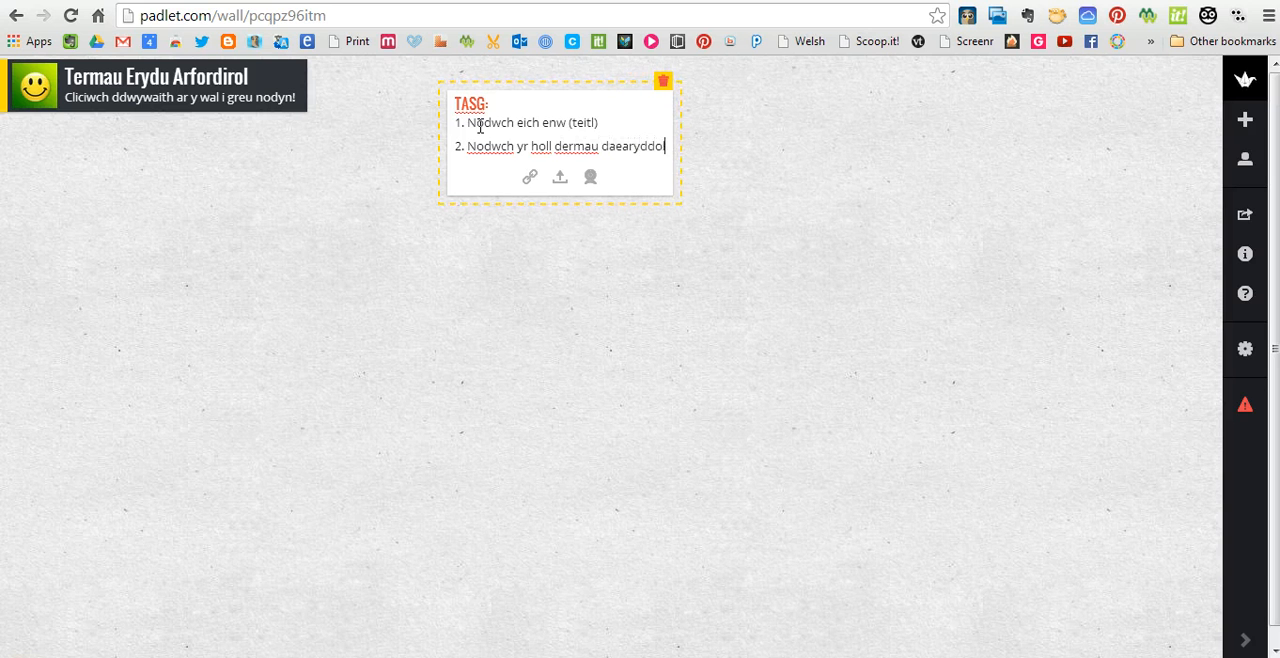
{"action": "type", "text": " (erydu_"}
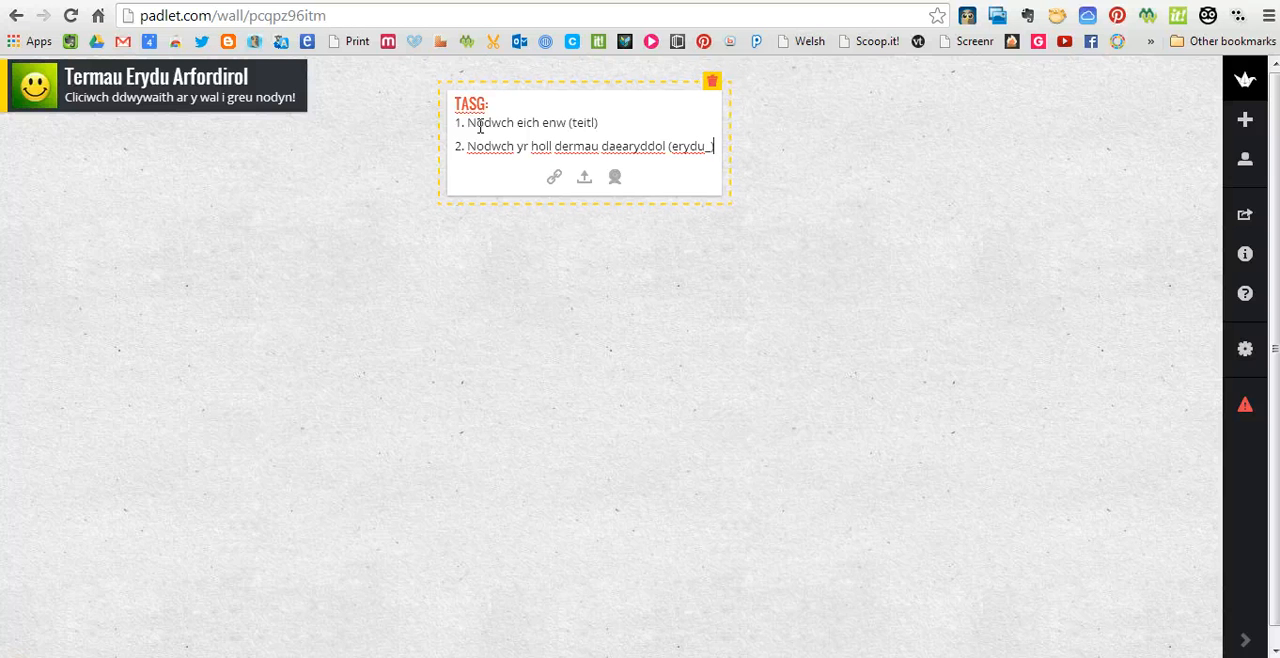
{"action": "key", "text": "BackSpace"}
{"action": "type", "text": ")"}
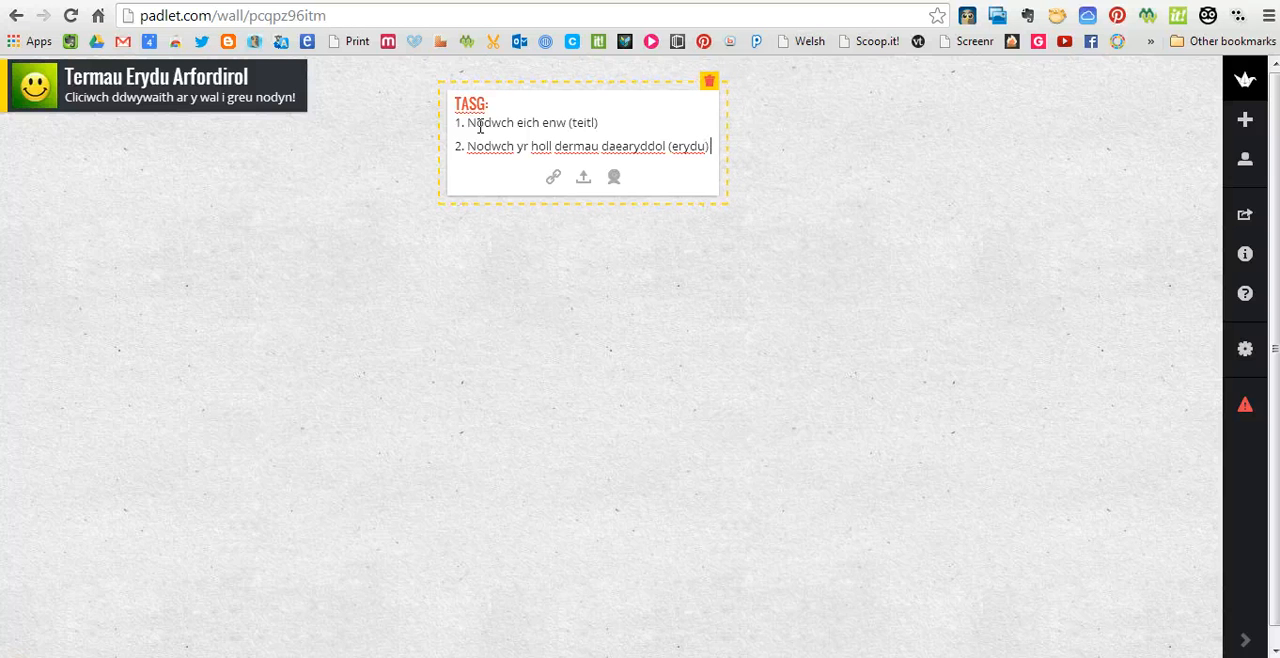
{"action": "type", "text": " yr ycych yn eu"}
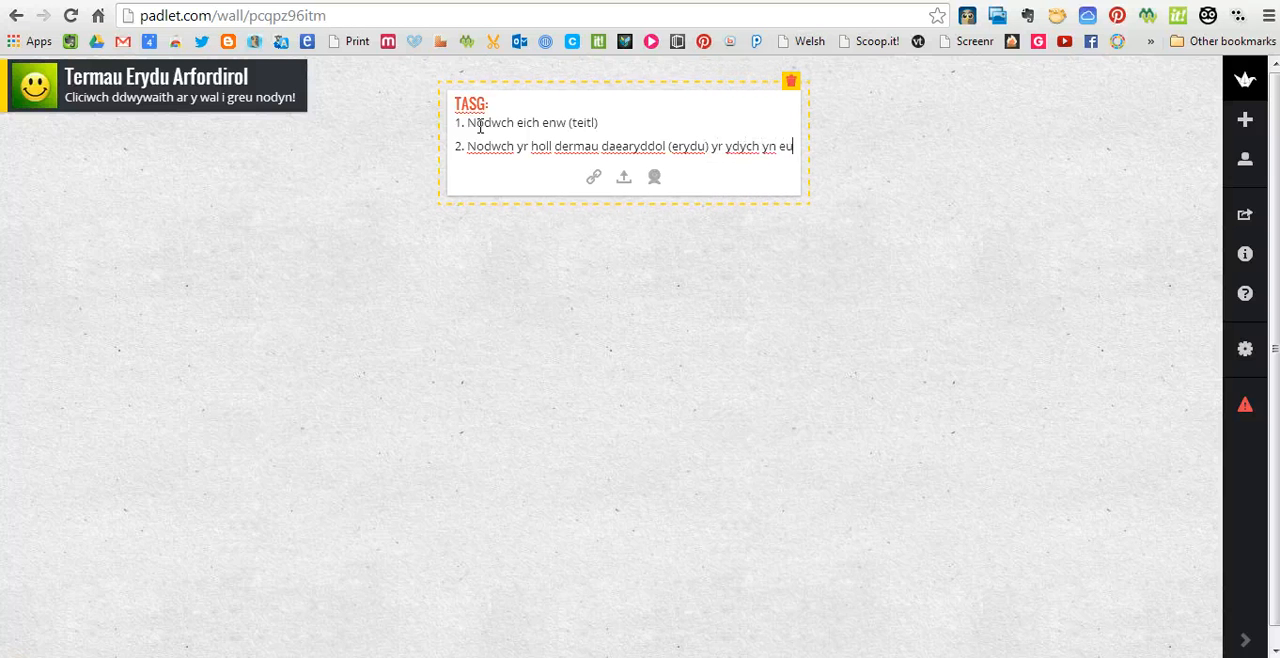
{"action": "type", "text": " cofio."}
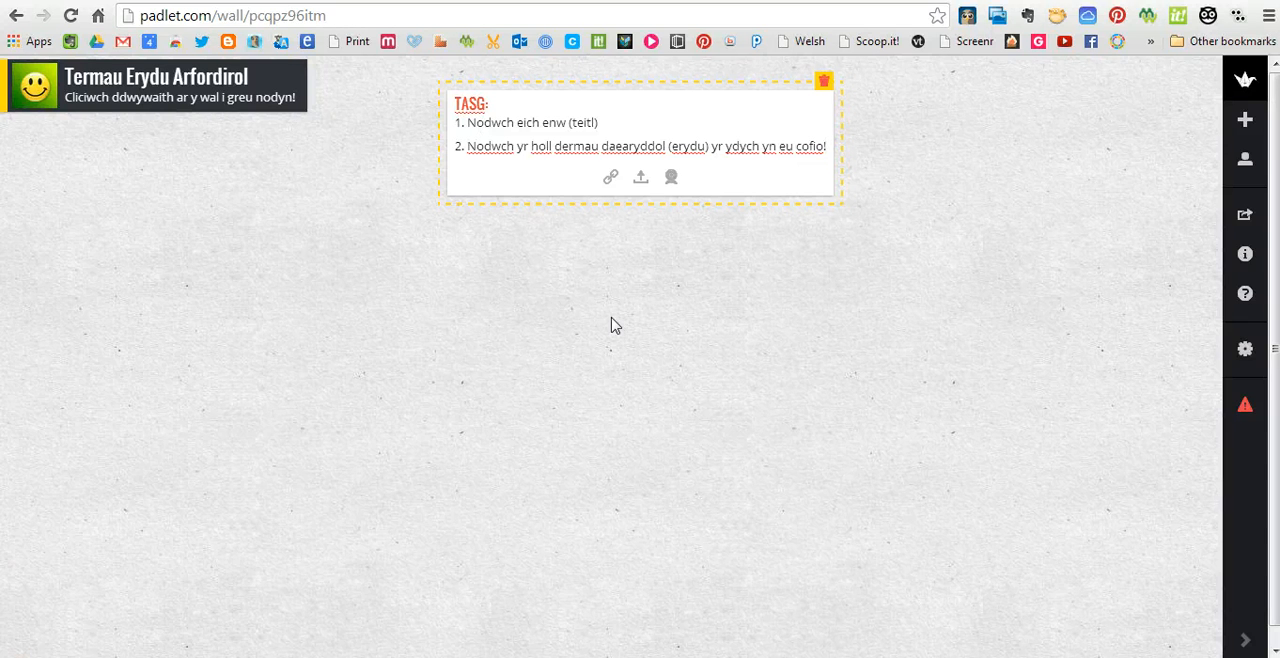
{"action": "left_click", "coordinate": [611, 181]}
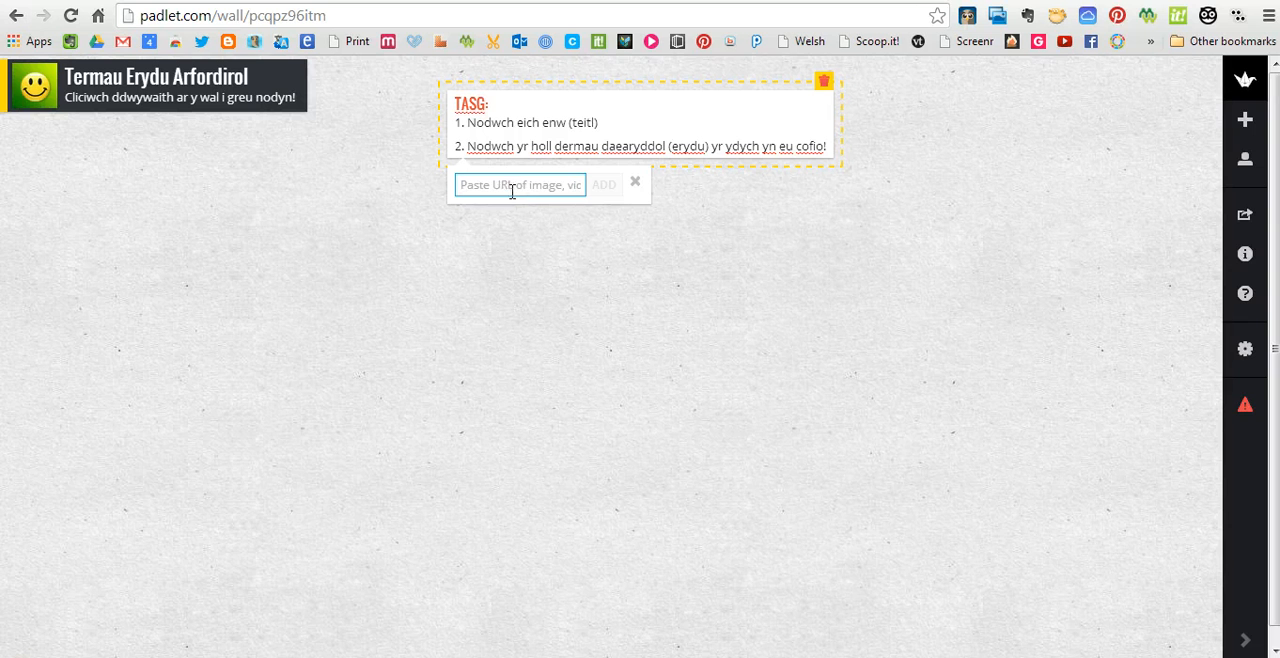
{"action": "type", "text": "ww"}
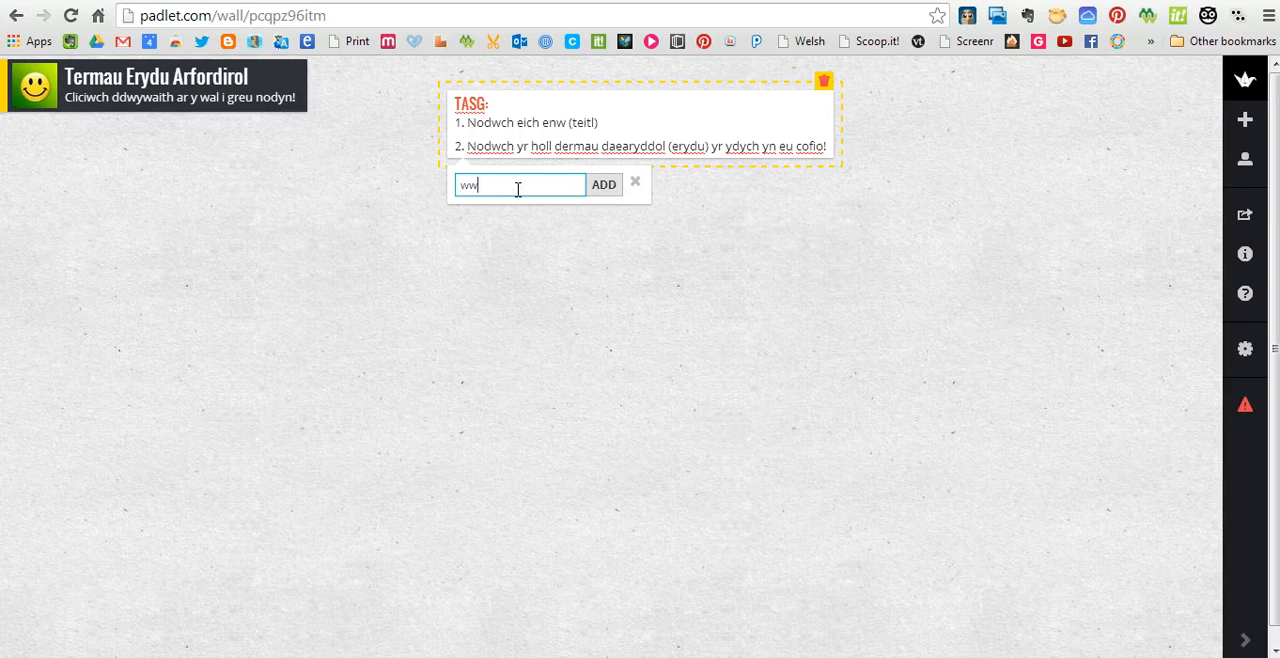
{"action": "type", "text": "w.ysgolprese"}
{"action": "key", "text": "BackSpace"}
{"action": "key", "text": "BackSpace"}
{"action": "key", "text": "BackSpace"}
{"action": "key", "text": "BackSpace"}
{"action": "key", "text": "BackSpace"}
{"action": "key", "text": "BackSpace"}
{"action": "key", "text": "BackSpace"}
{"action": "key", "text": "BackSpace"}
{"action": "key", "text": "BackSpace"}
{"action": "key", "text": "BackSpace"}
{"action": "key", "text": "BackSpace"}
{"action": "key", "text": "BackSpace"}
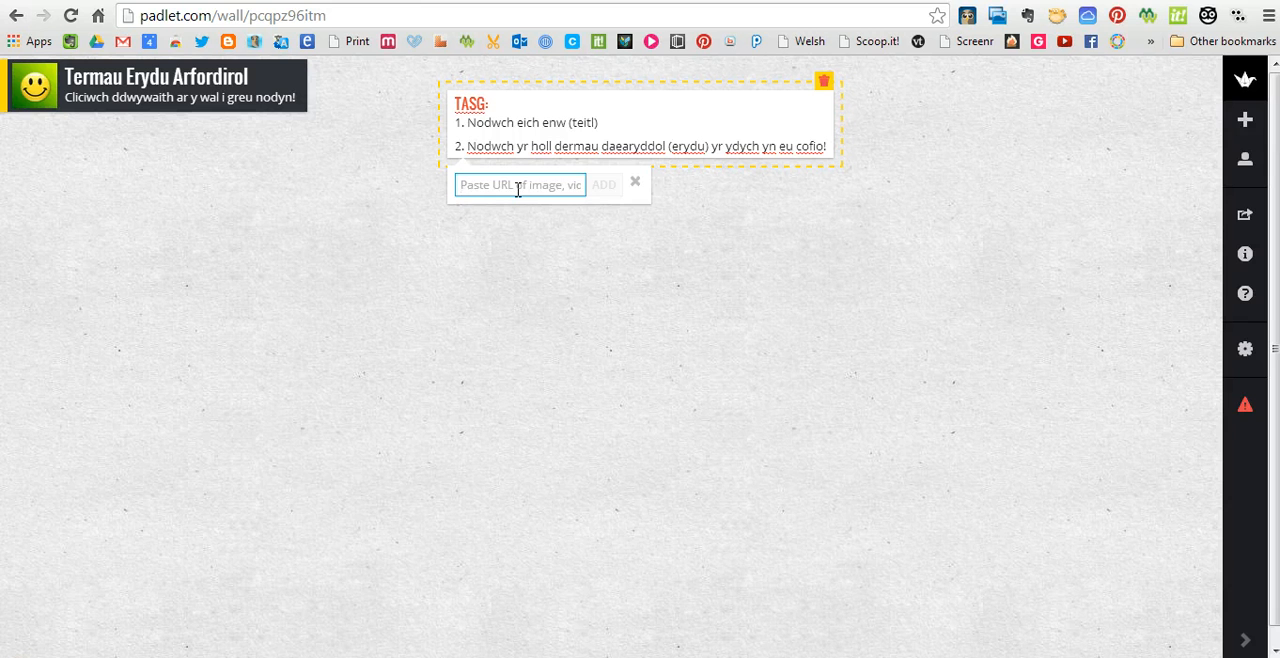
Attach the web link daearpreseli.blogspot.com to the TASG post
{"action": "type", "text": "daearpresli"}
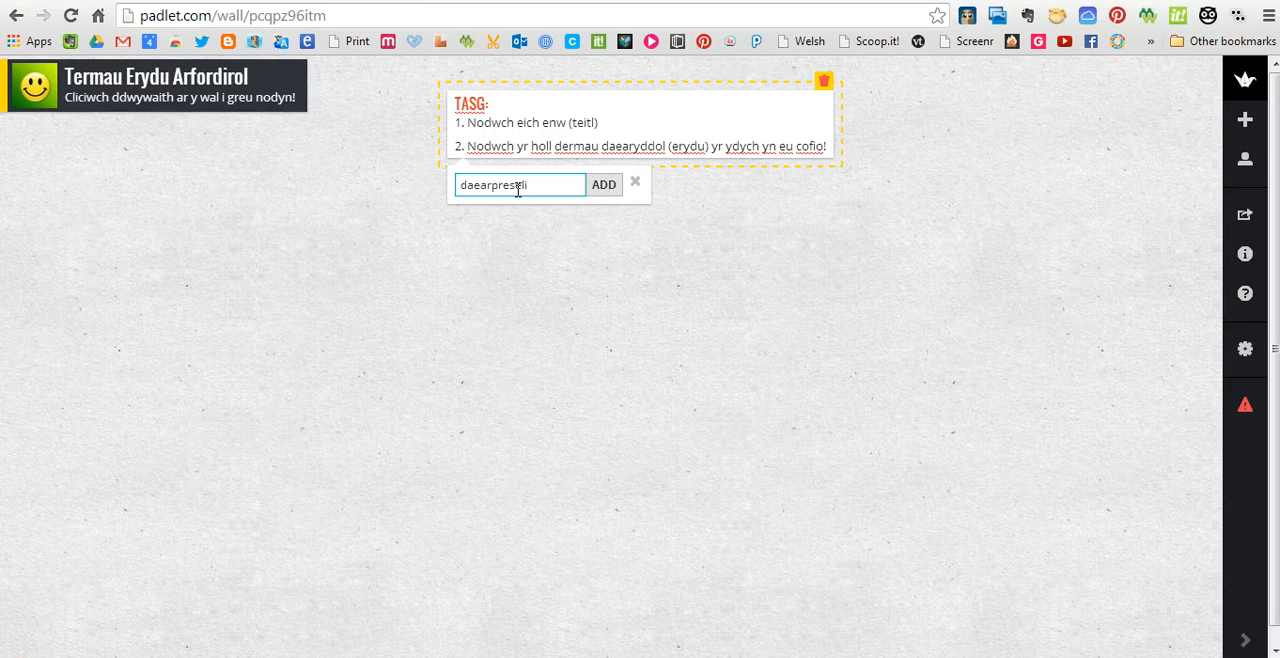
{"action": "type", "text": ".blogspot.com"}
{"action": "key", "text": "BackSpace"}
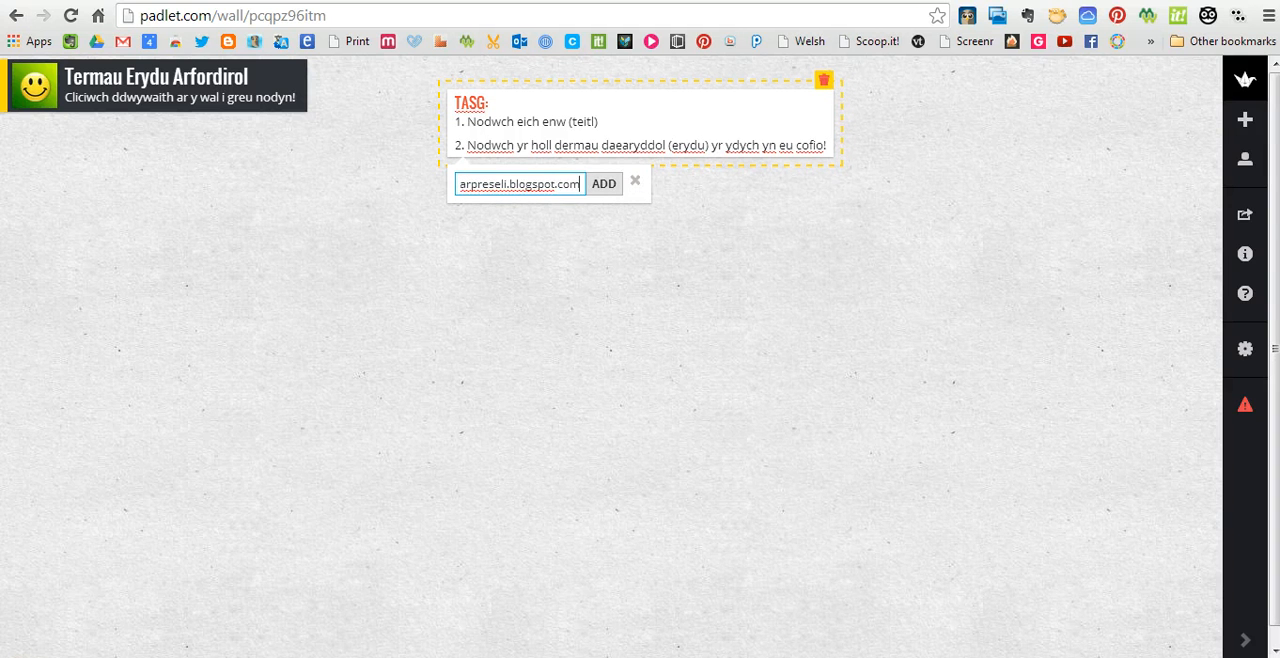
{"action": "key", "text": "Return"}
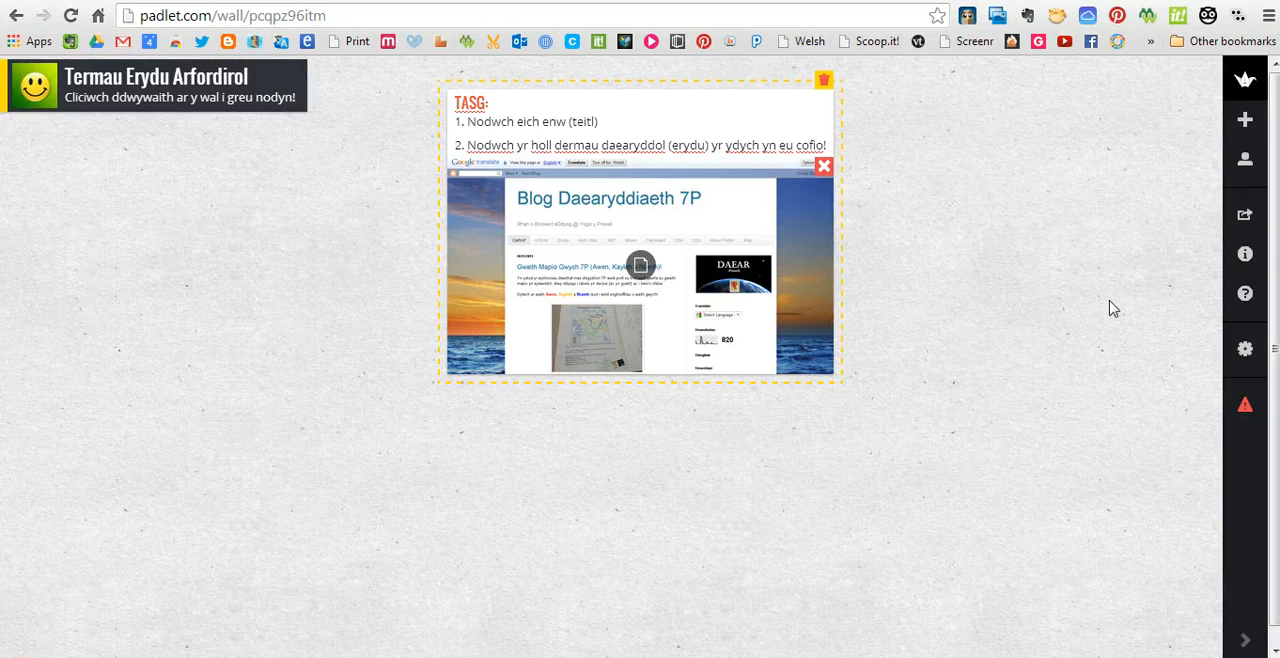
{"action": "left_click", "coordinate": [1245, 352]}
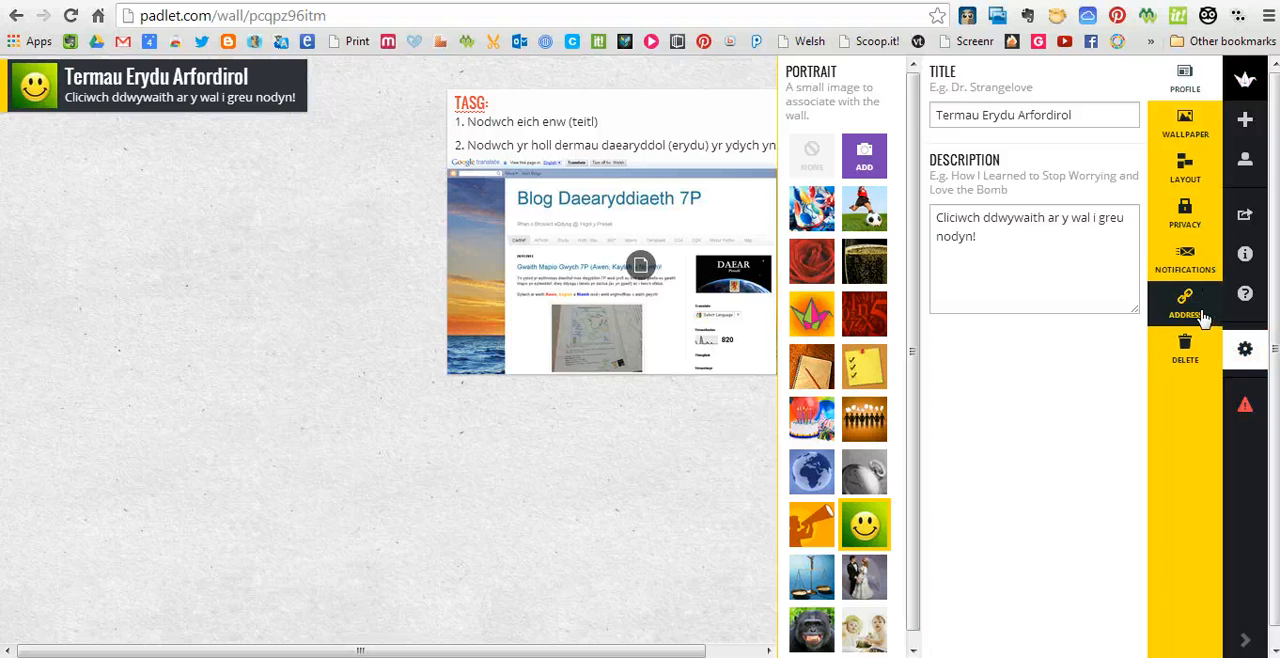
{"action": "left_click", "coordinate": [1205, 318]}
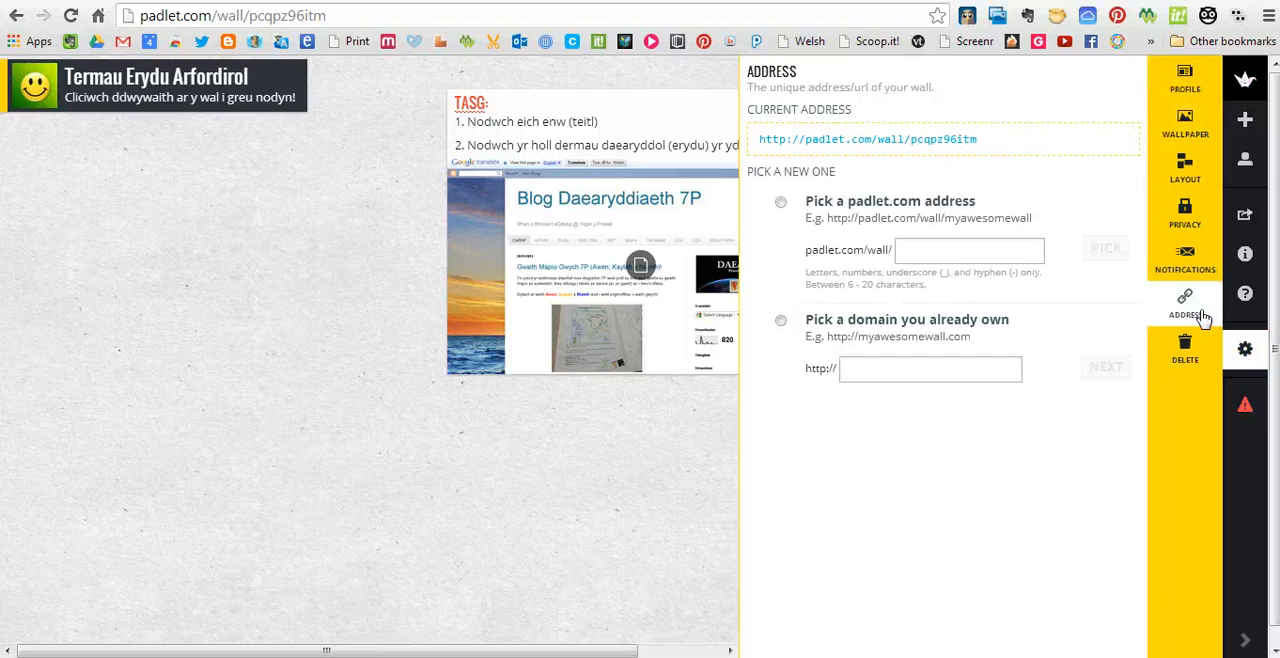
{"action": "left_click", "coordinate": [782, 204]}
{"action": "left_click", "coordinate": [926, 257]}
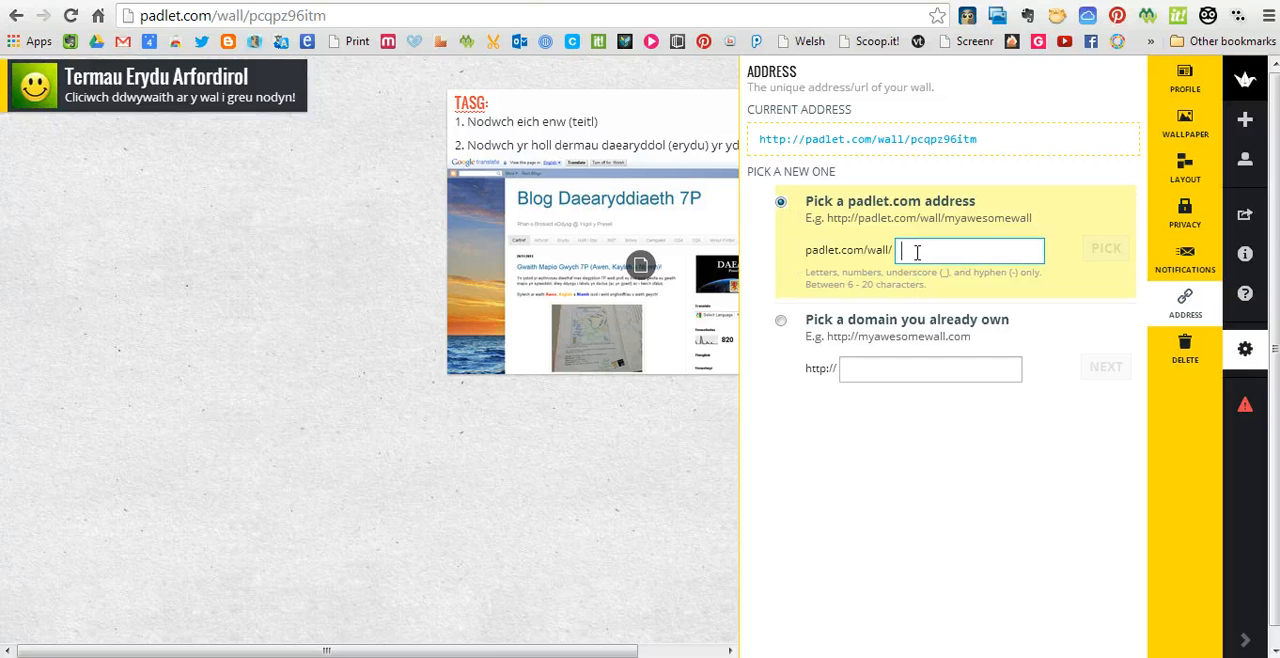
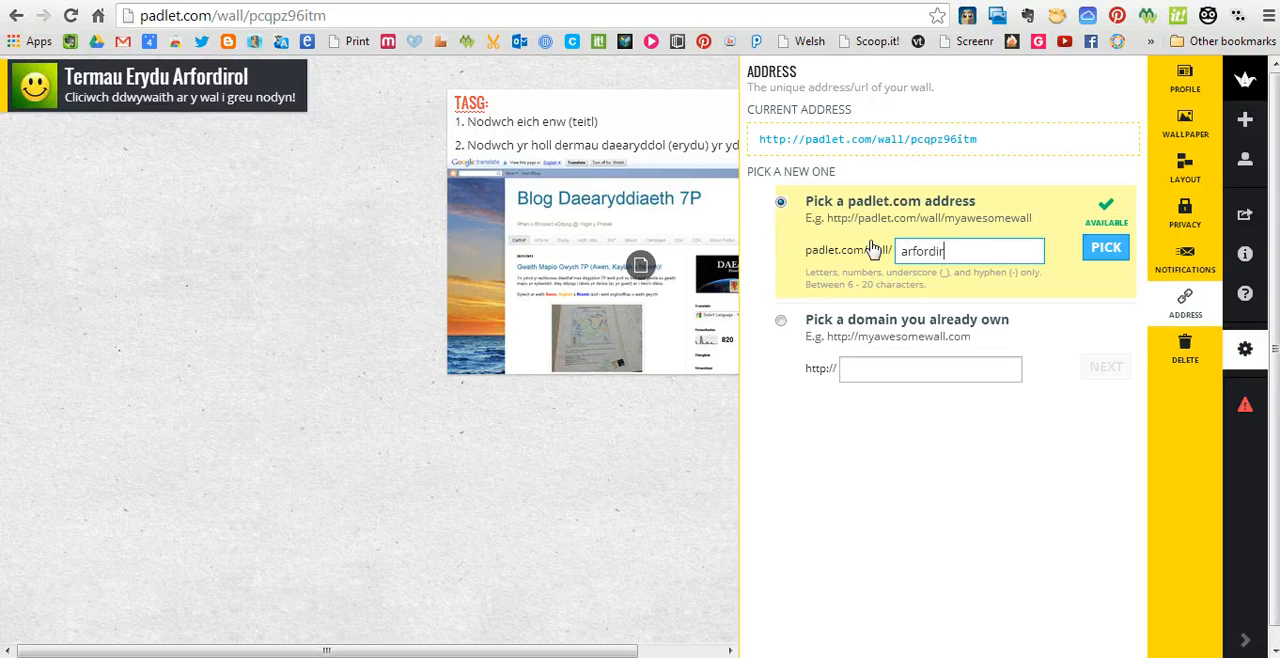
{"action": "left_click", "coordinate": [1106, 257]}
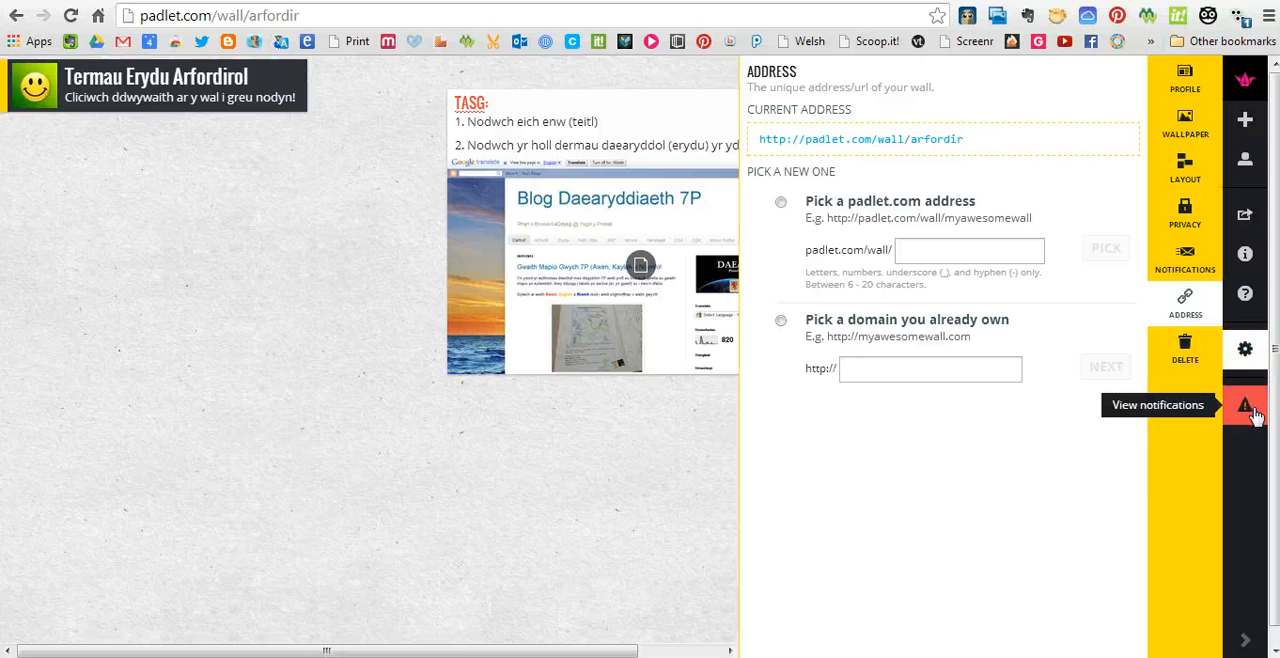
Save the wall's QR code from the share and export options as a PNG image named "padlet daear"
{"action": "left_click", "coordinate": [1245, 207]}
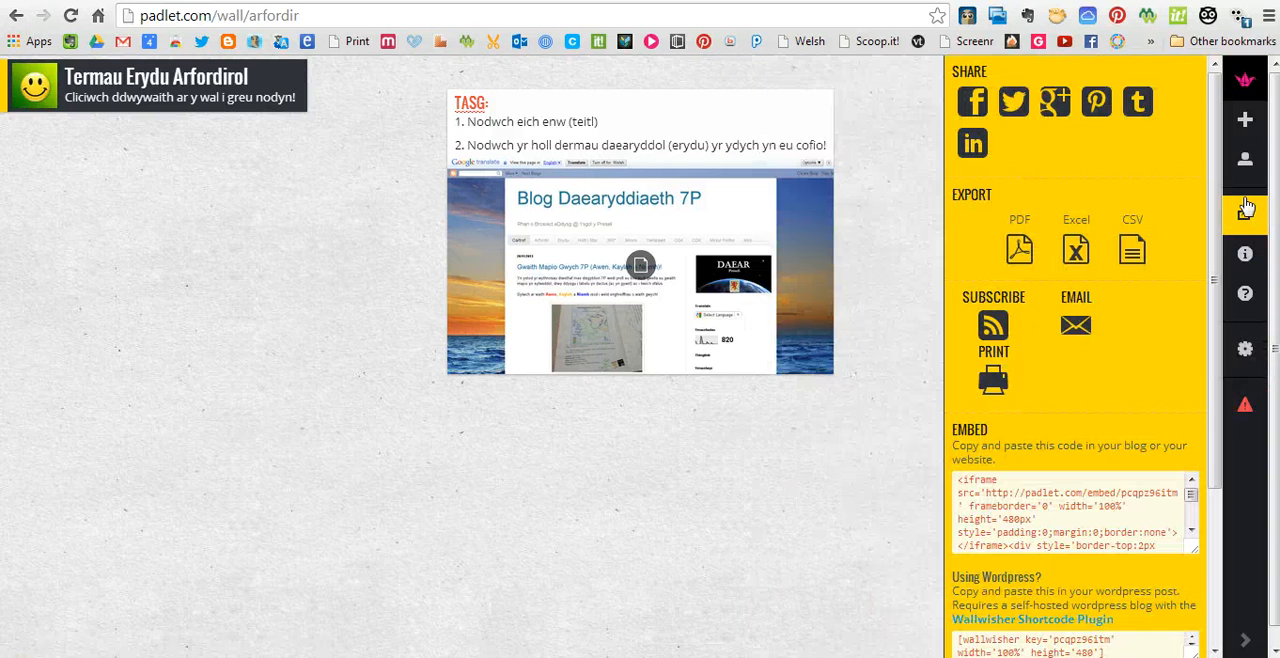
{"action": "scroll", "coordinate": [1110, 560], "scroll_direction": "down", "scroll_amount": 3}
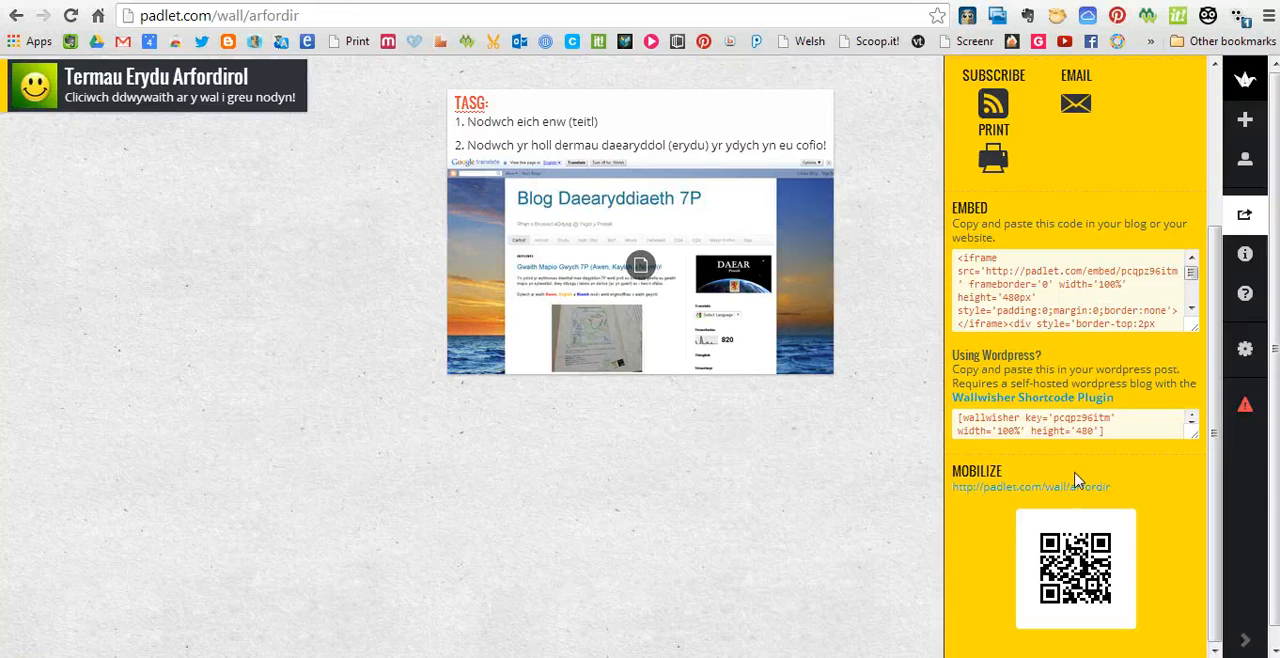
{"action": "right_click", "coordinate": [1066, 569]}
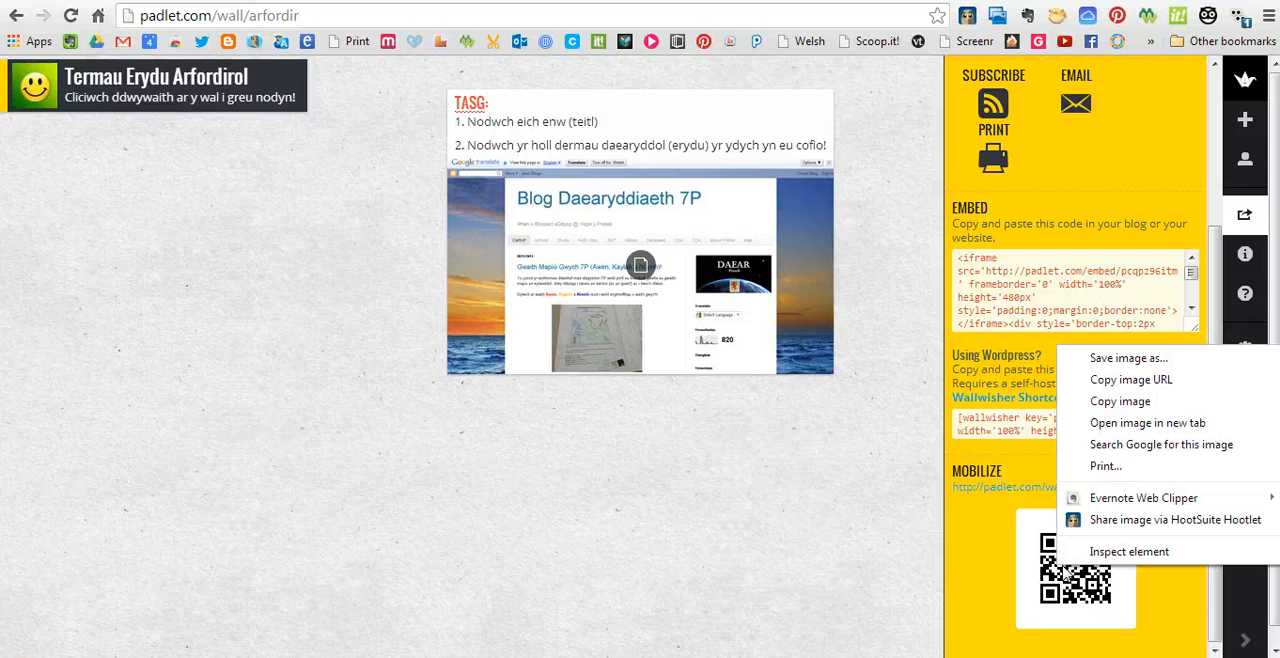
{"action": "left_click", "coordinate": [1140, 366]}
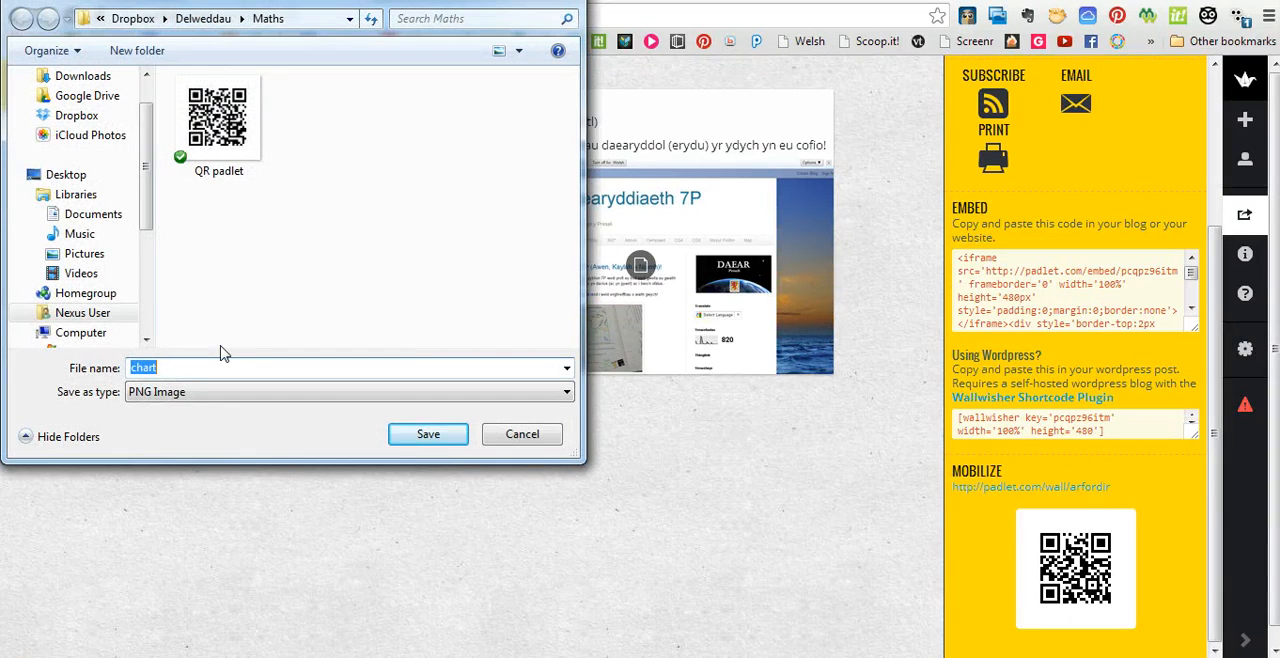
{"action": "type", "text": "padlet daear"}
{"action": "key", "text": "Return"}
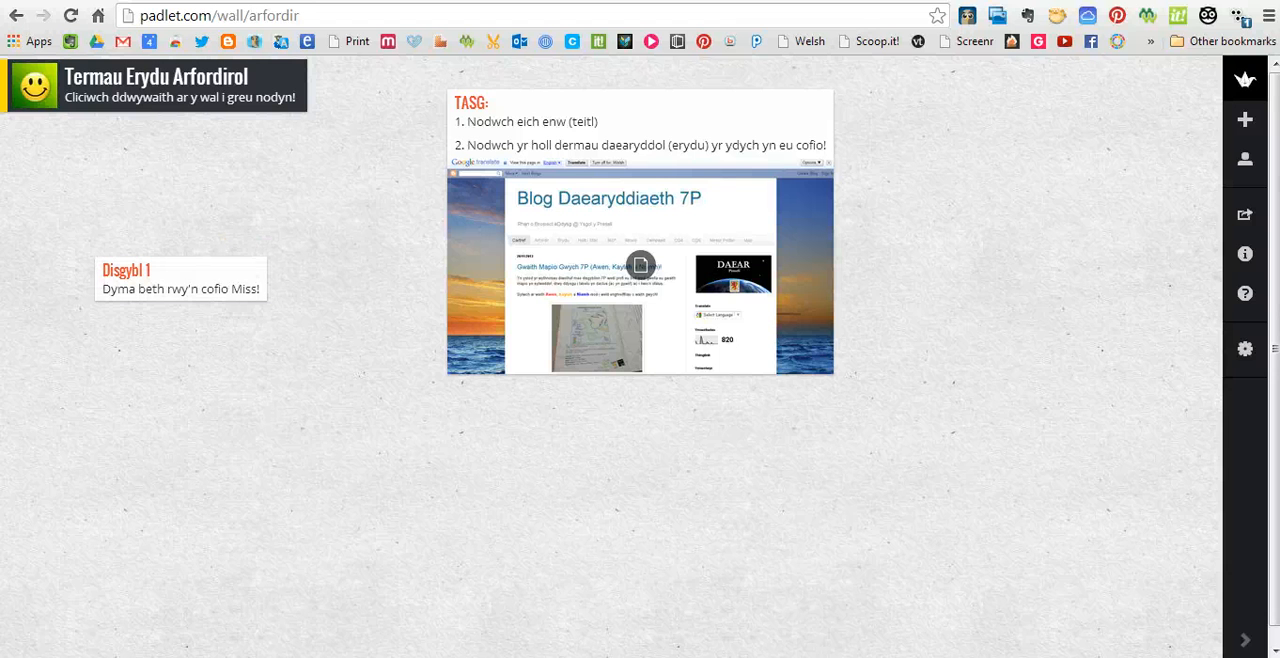
Reload the wall to load new pupil contributions and examine the posts by Disgybl 1 and Disgybl 2
{"action": "mouse_move", "coordinate": [199, 657]}
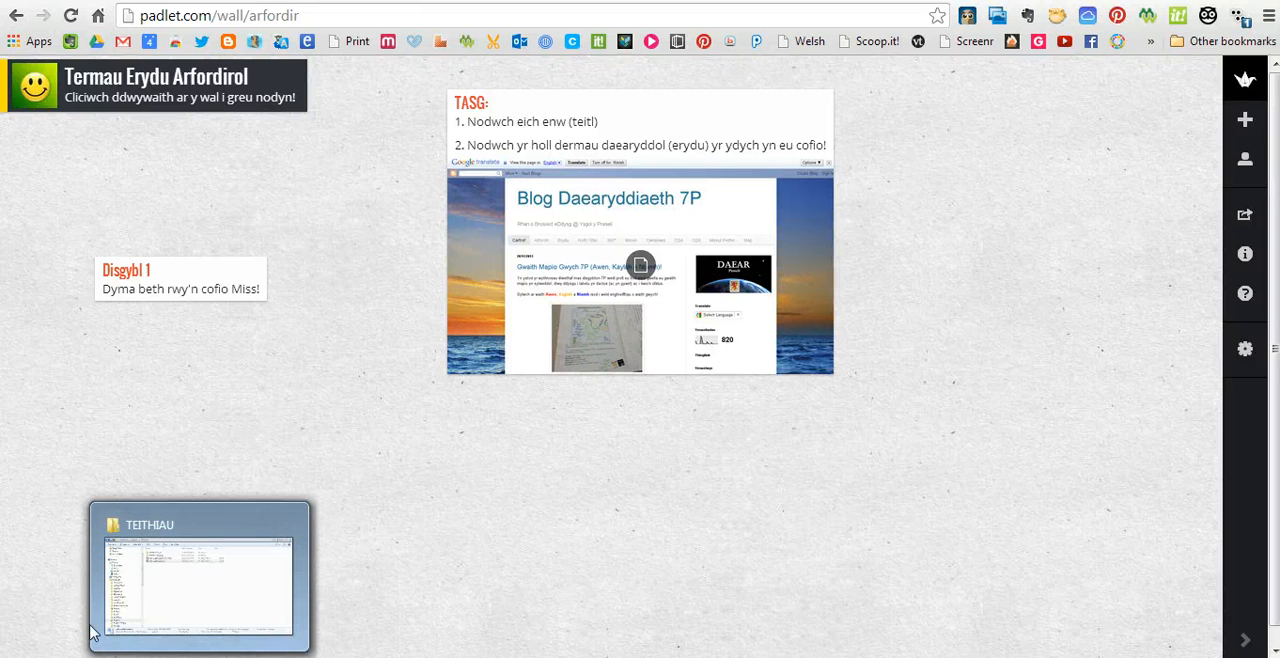
{"action": "key", "text": "F5"}
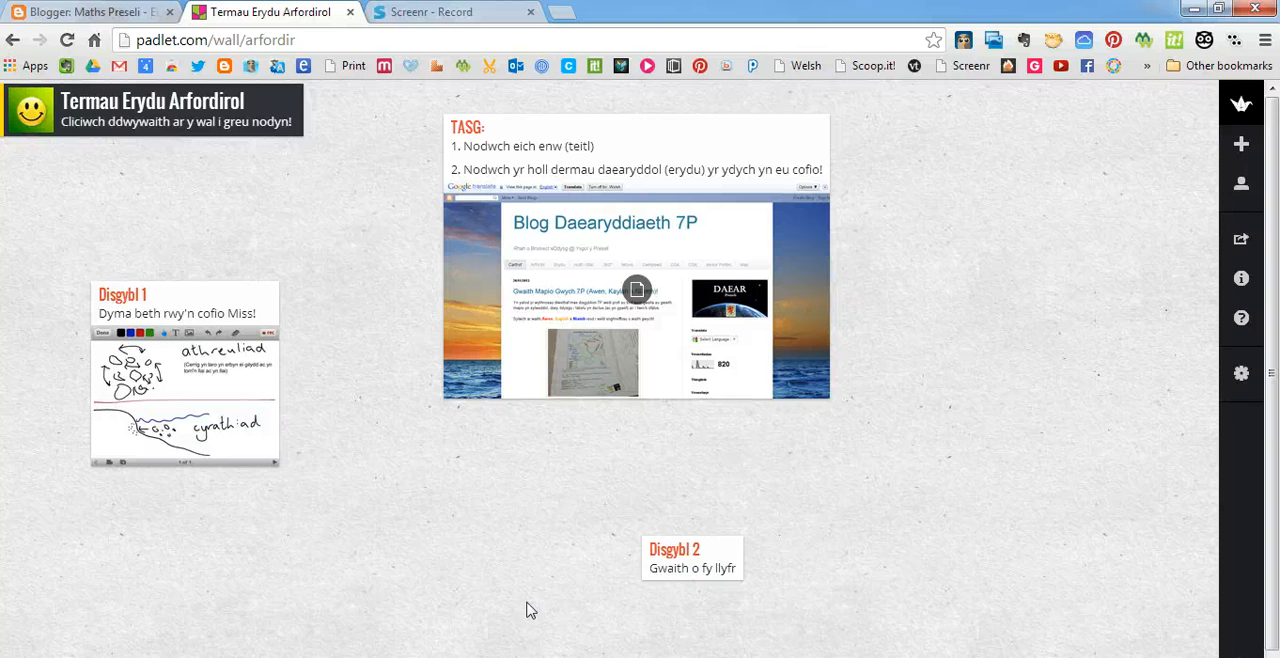
{"action": "left_click", "coordinate": [67, 40]}
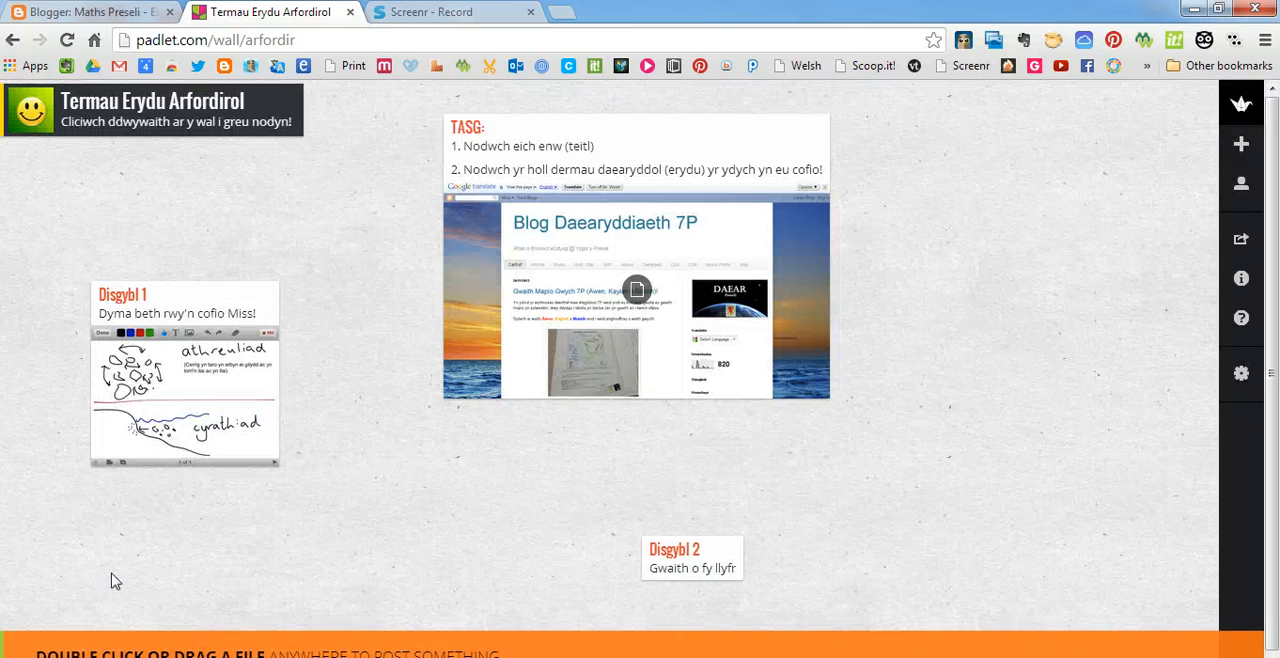
{"action": "scroll", "coordinate": [604, 370], "scroll_direction": "down", "scroll_amount": 1}
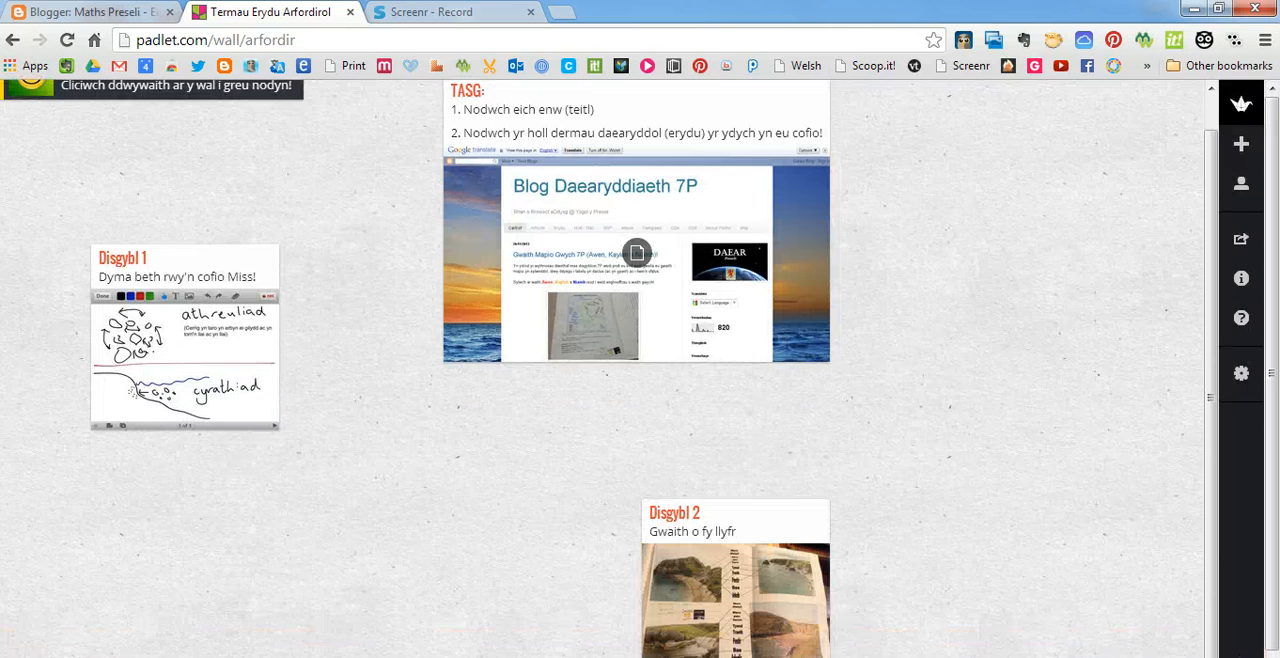